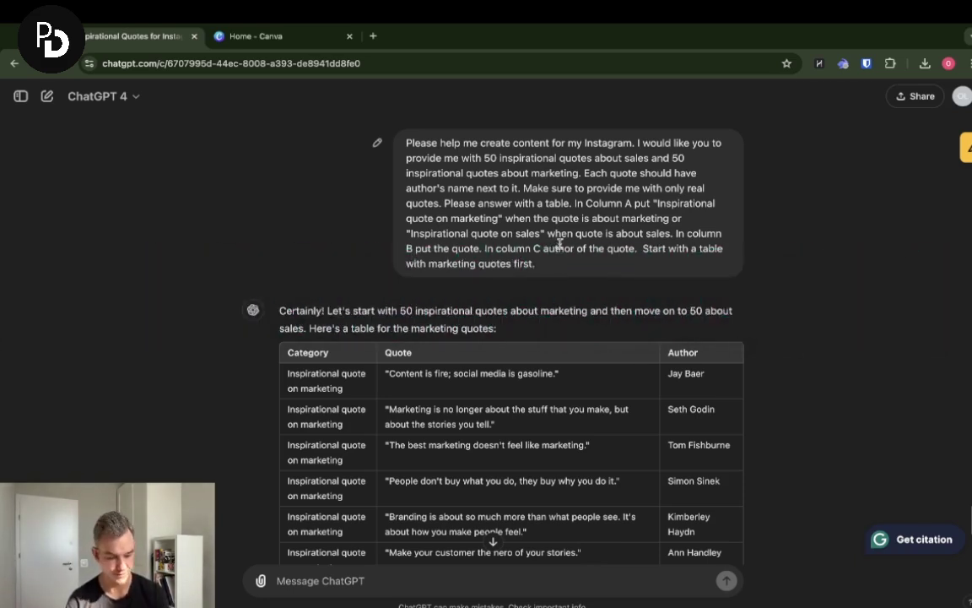
Review the prompt for 50 sales and marketing quotes in a Category, Quote, Author table
{"action": "left_click_drag", "start_coordinate": [406, 143], "coordinate": [579, 172]}
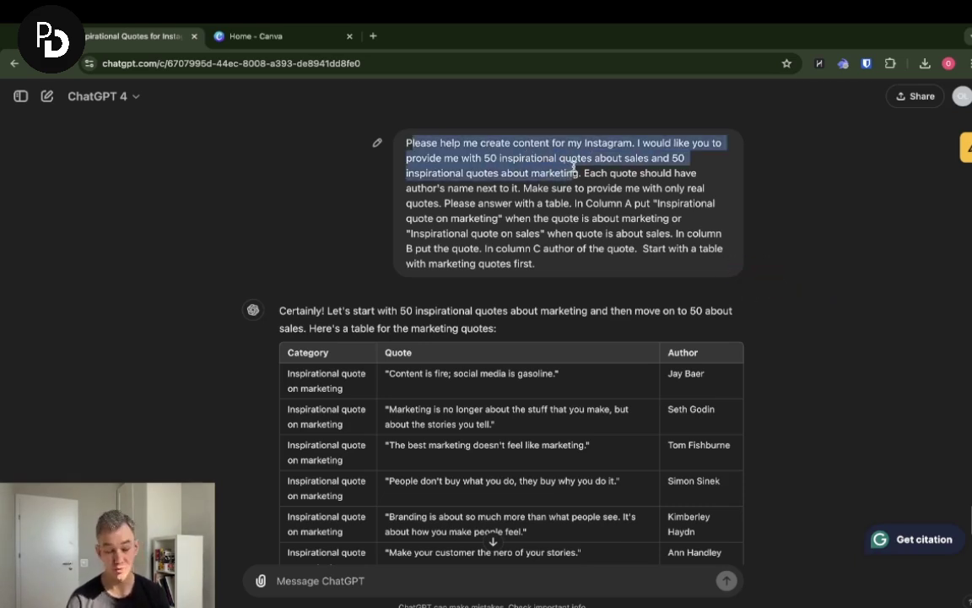
{"action": "left_click", "coordinate": [574, 158]}
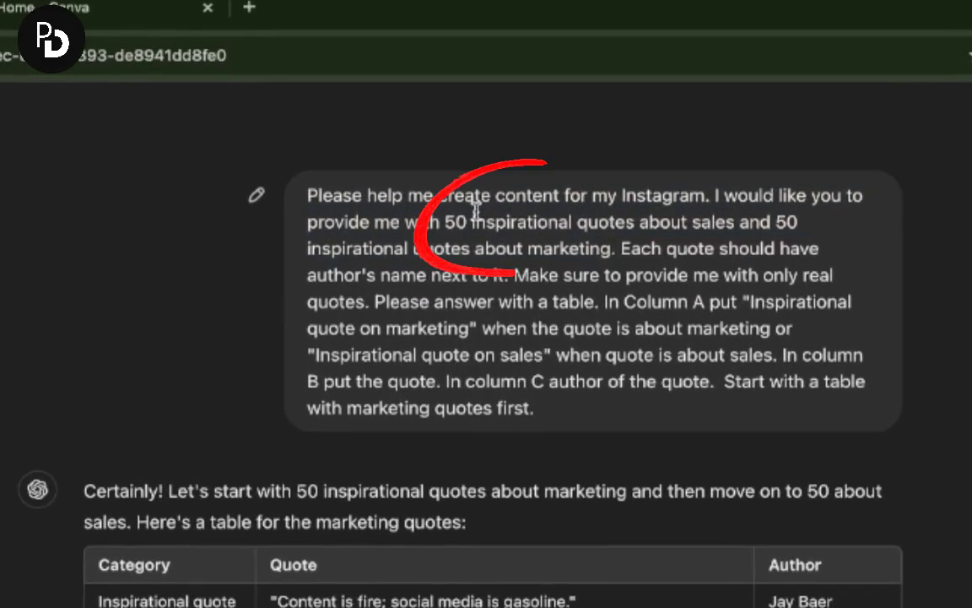
{"action": "left_click_drag", "start_coordinate": [502, 158], "coordinate": [573, 157]}
{"action": "left_click_drag", "start_coordinate": [602, 220], "coordinate": [719, 221]}
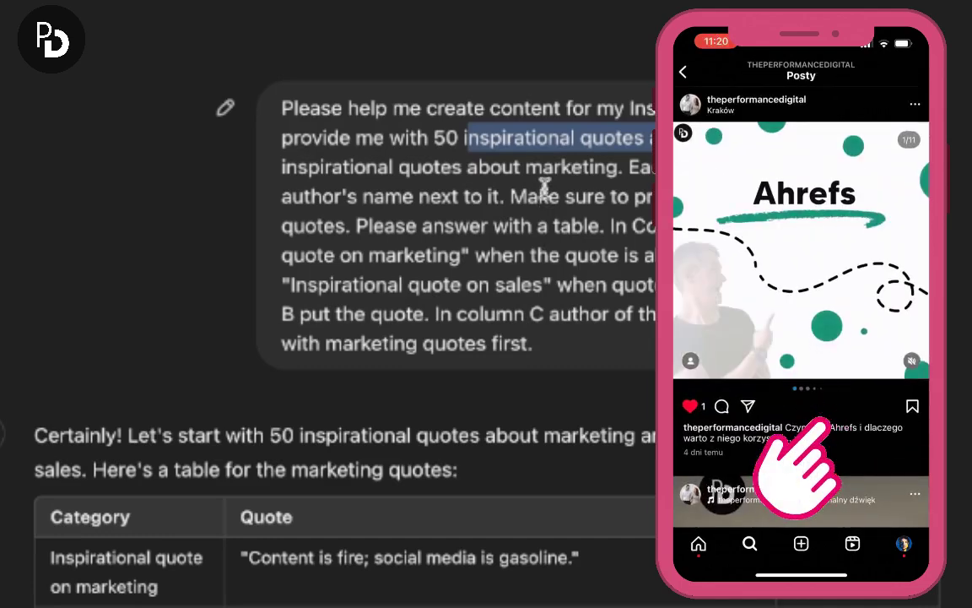
{"action": "left_click_drag", "start_coordinate": [626, 168], "coordinate": [722, 246]}
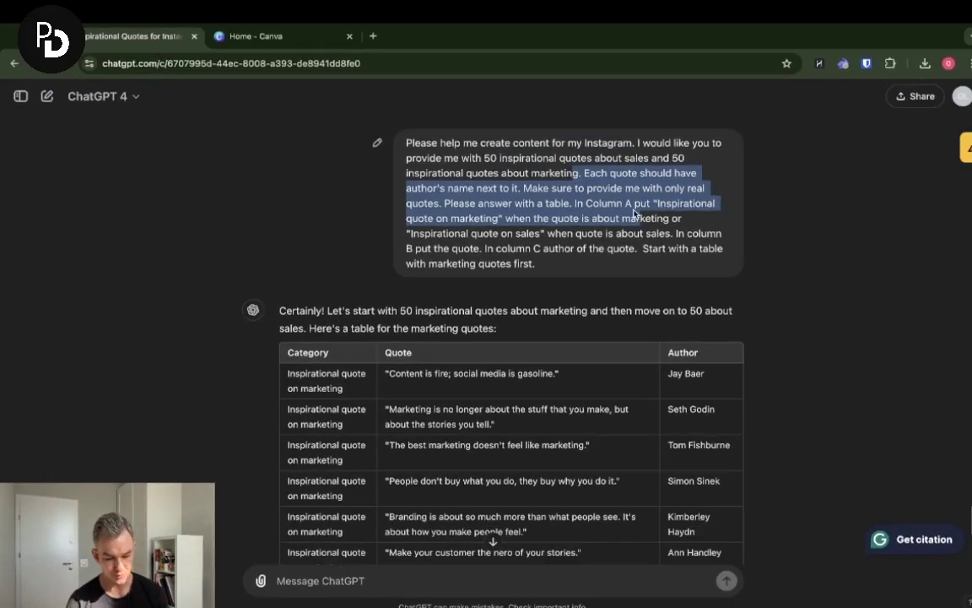
{"action": "left_click_drag", "start_coordinate": [635, 214], "coordinate": [645, 217]}
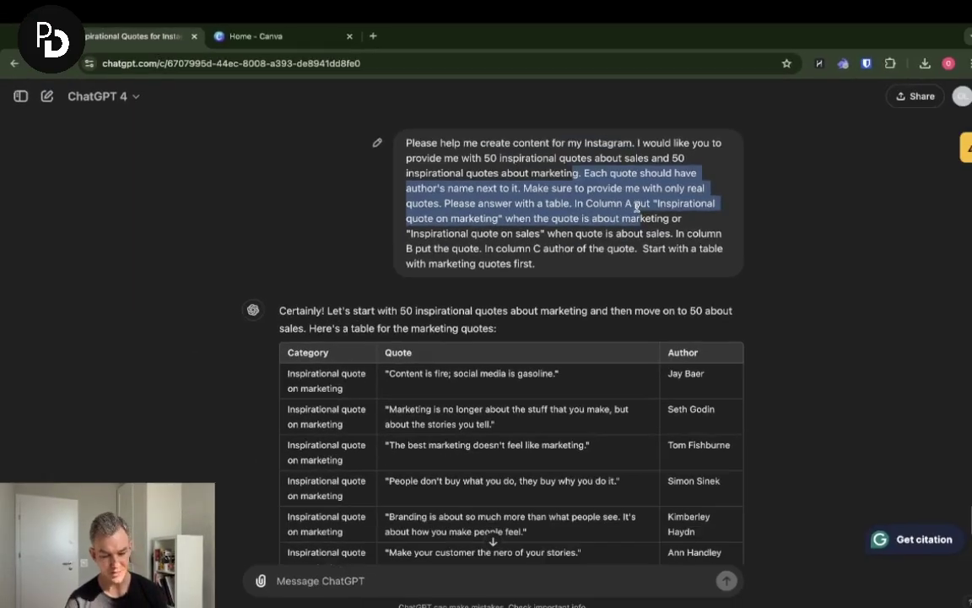
{"action": "scroll", "coordinate": [513, 255], "scroll_direction": "down", "scroll_amount": 1}
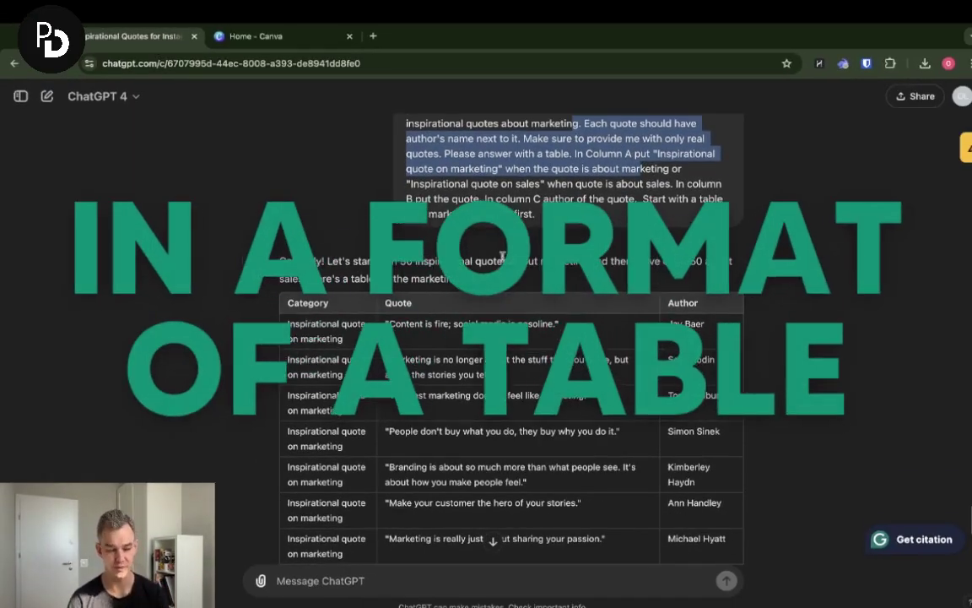
{"action": "left_click_drag", "start_coordinate": [288, 303], "coordinate": [366, 305]}
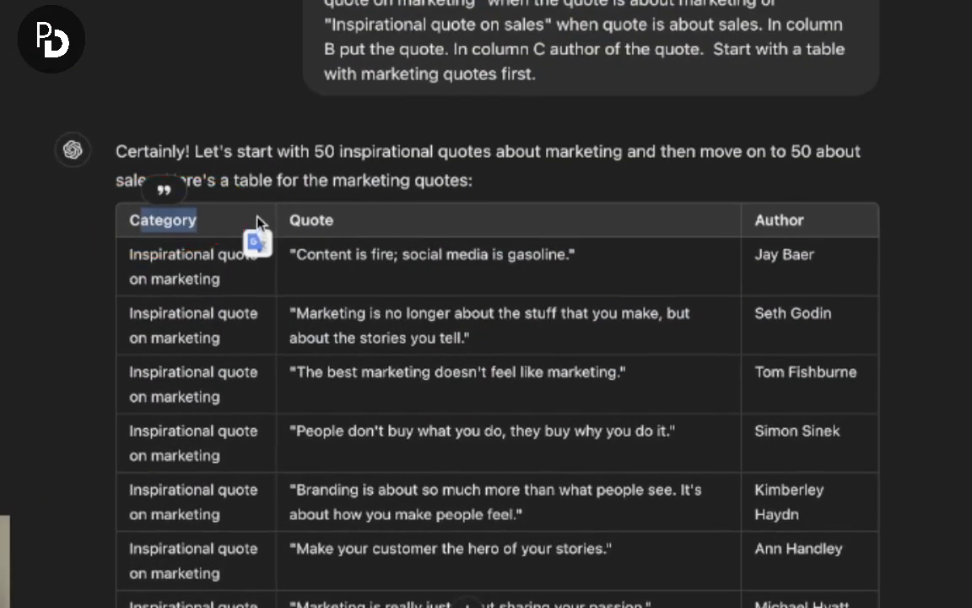
{"action": "left_click_drag", "start_coordinate": [289, 218], "coordinate": [498, 232]}
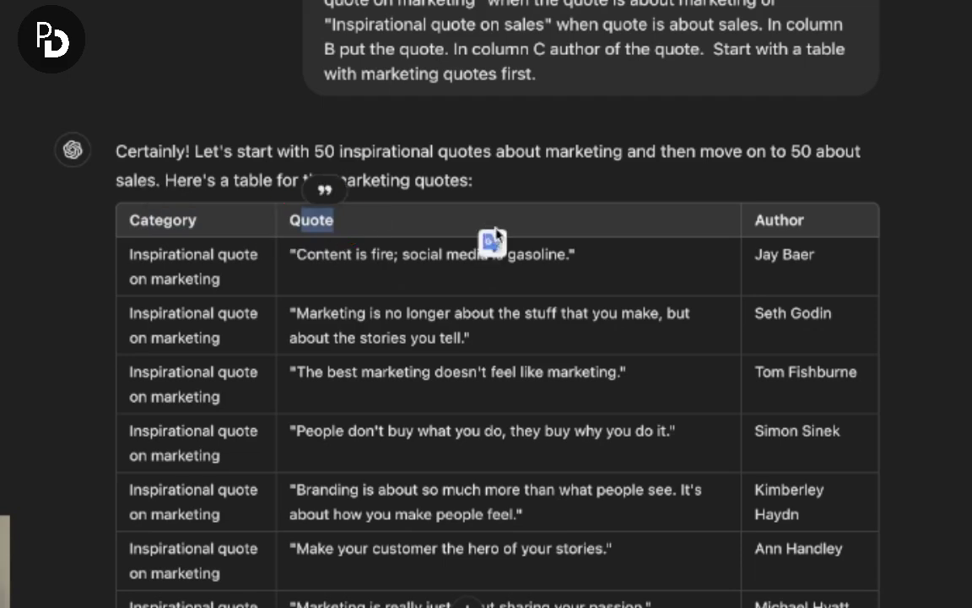
{"action": "left_click_drag", "start_coordinate": [750, 219], "coordinate": [808, 221]}
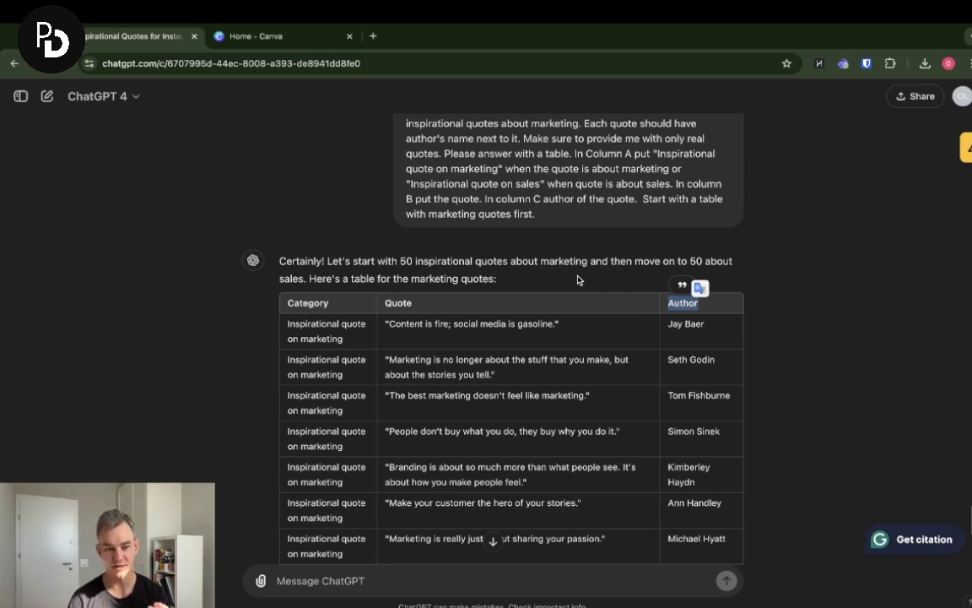
{"action": "left_click", "coordinate": [578, 280]}
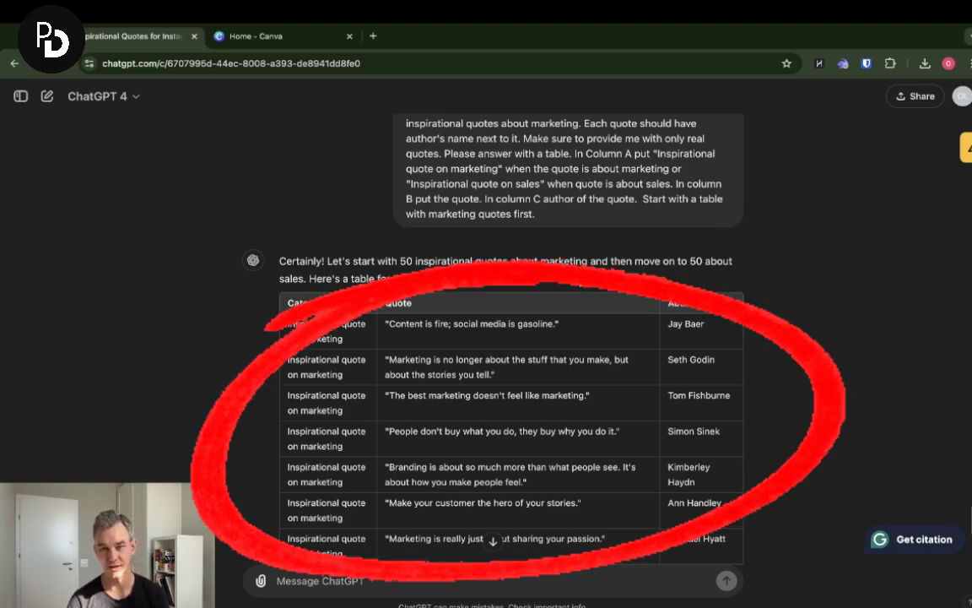
Download the 'Inspirational Quotes on Marketing' Excel file from the ChatGPT reply
{"action": "scroll", "coordinate": [576, 278], "scroll_direction": "down", "scroll_amount": 10}
{"action": "scroll", "coordinate": [577, 278], "scroll_direction": "down", "scroll_amount": 15}
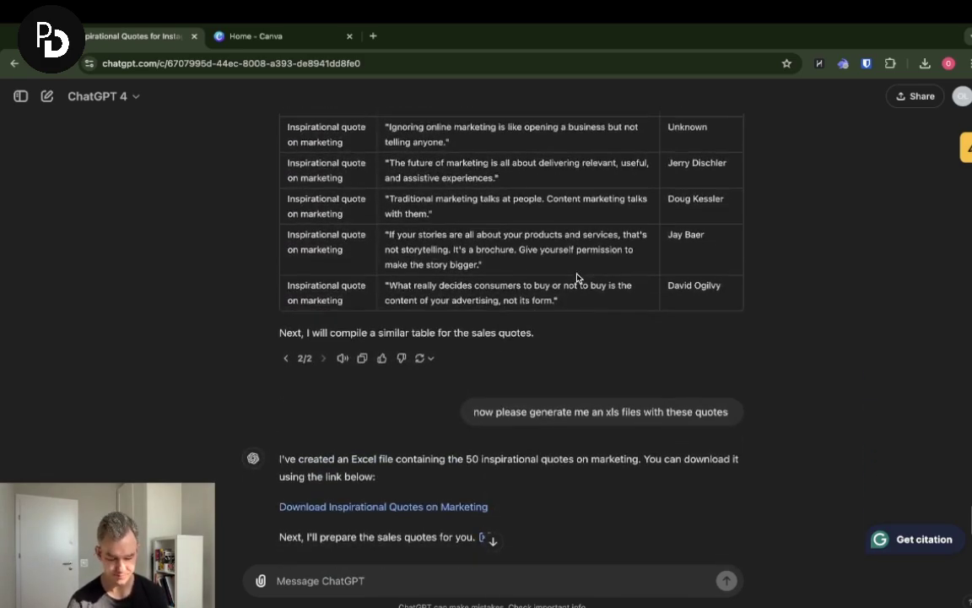
{"action": "scroll", "coordinate": [577, 278], "scroll_direction": "down", "scroll_amount": 4}
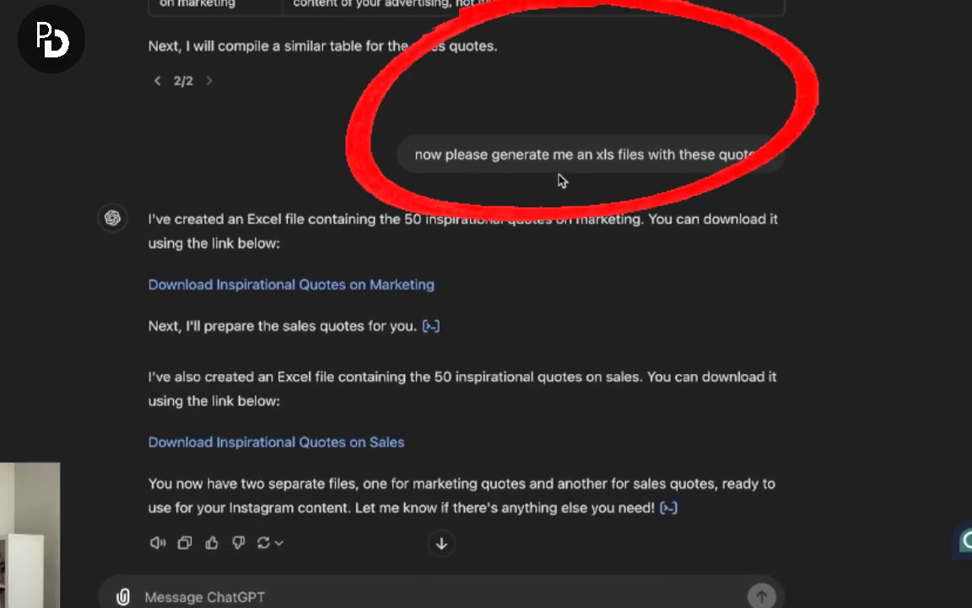
{"action": "scroll", "coordinate": [557, 180], "scroll_direction": "down", "scroll_amount": 2}
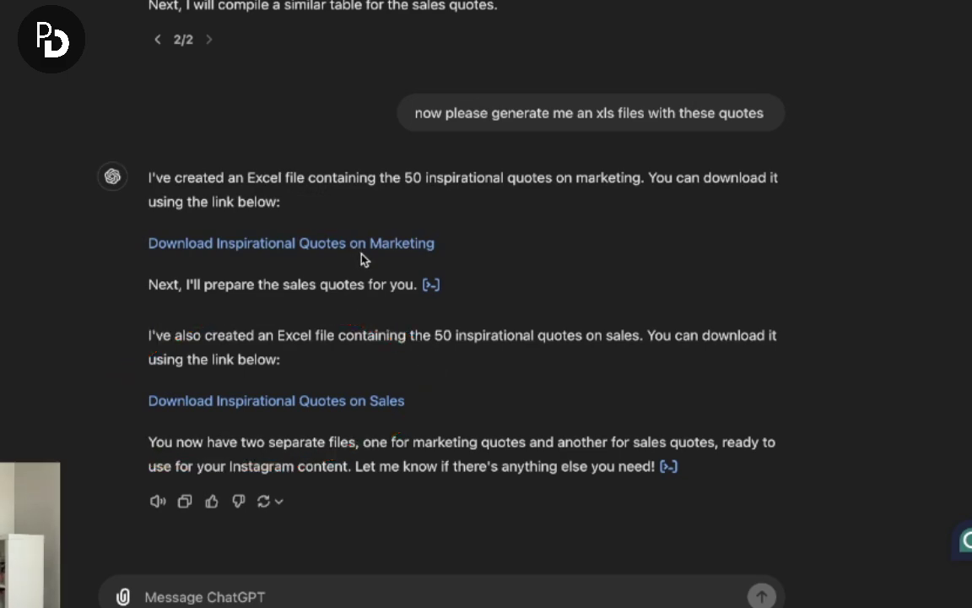
{"action": "left_click", "coordinate": [925, 61]}
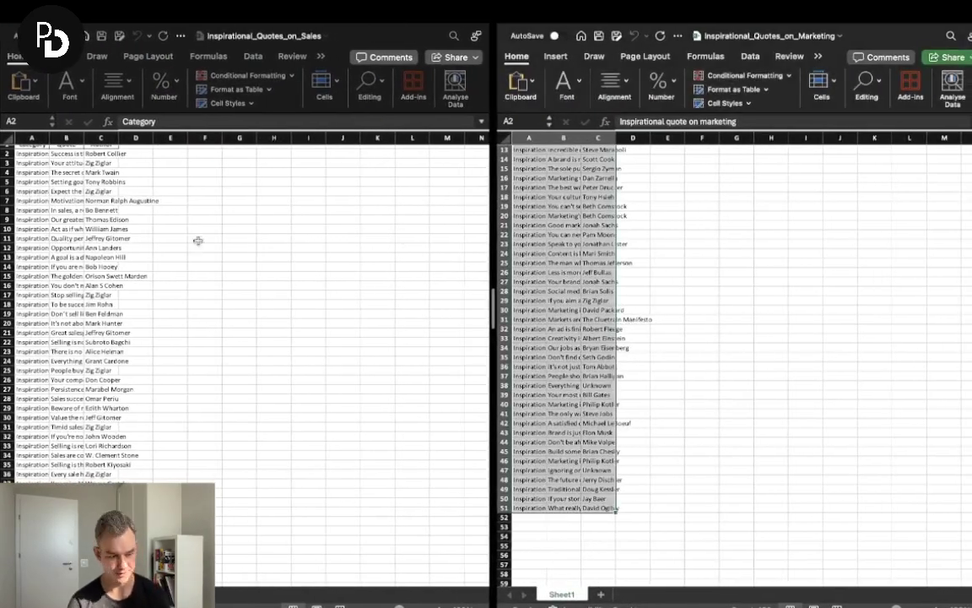
Copy the marketing quote rows in columns A–C of the Marketing workbook
{"action": "scroll", "coordinate": [142, 210], "scroll_direction": "up", "scroll_amount": 1}
{"action": "left_click", "coordinate": [31, 150]}
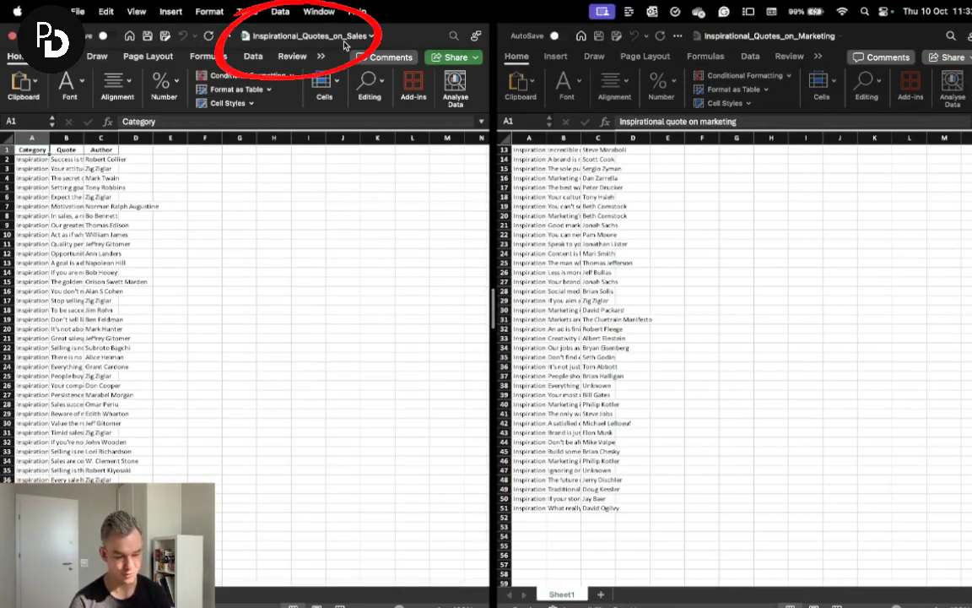
{"action": "mouse_move", "coordinate": [675, 34]}
{"action": "left_mouse_down"}
{"action": "mouse_move", "coordinate": [700, 17]}
{"action": "mouse_move", "coordinate": [830, 42]}
{"action": "left_mouse_up"}
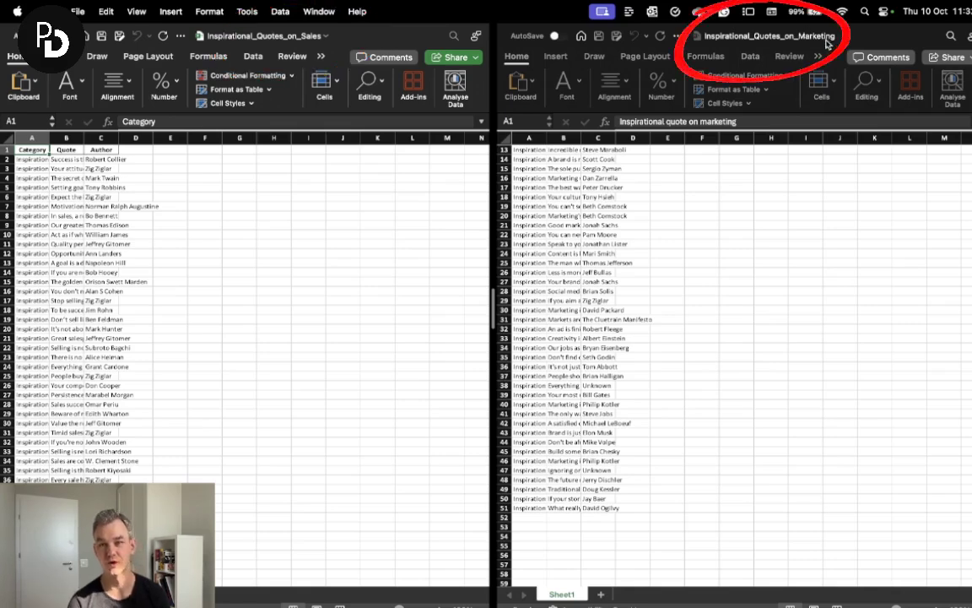
{"action": "scroll", "coordinate": [590, 148], "scroll_direction": "up", "scroll_amount": 5}
{"action": "left_click", "coordinate": [529, 161]}
{"action": "key", "text": "ctrl+shift+End"}
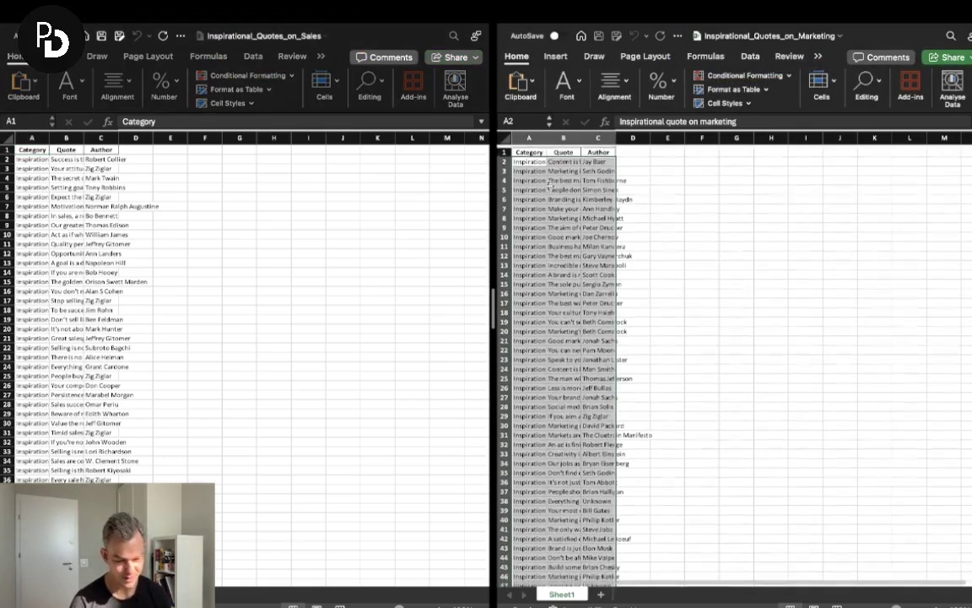
{"action": "left_click", "coordinate": [529, 292]}
{"action": "mouse_move", "coordinate": [532, 159]}
{"action": "left_mouse_down"}
{"action": "mouse_move", "coordinate": [550, 515]}
{"action": "mouse_move", "coordinate": [608, 591]}
{"action": "left_mouse_up"}
{"action": "scroll", "coordinate": [607, 582], "scroll_direction": "up", "scroll_amount": 5}
{"action": "right_click", "coordinate": [529, 245]}
{"action": "left_click", "coordinate": [557, 269]}
Paste them into the Sales sheet at A52, then close Marketing without keeping the clipboard
{"action": "scroll", "coordinate": [165, 371], "scroll_direction": "down", "scroll_amount": 15}
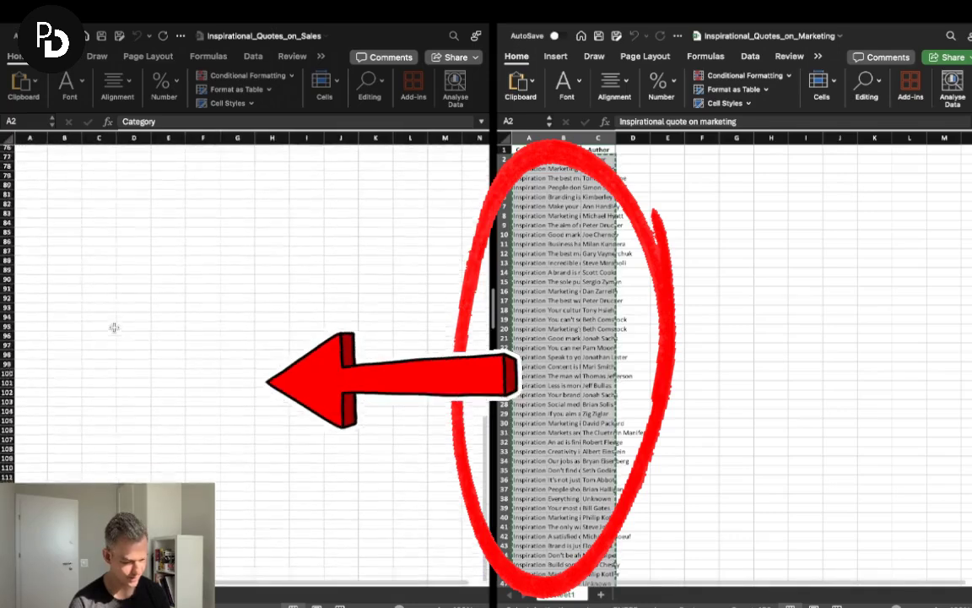
{"action": "scroll", "coordinate": [114, 329], "scroll_direction": "up", "scroll_amount": 10}
{"action": "right_click", "coordinate": [34, 333]}
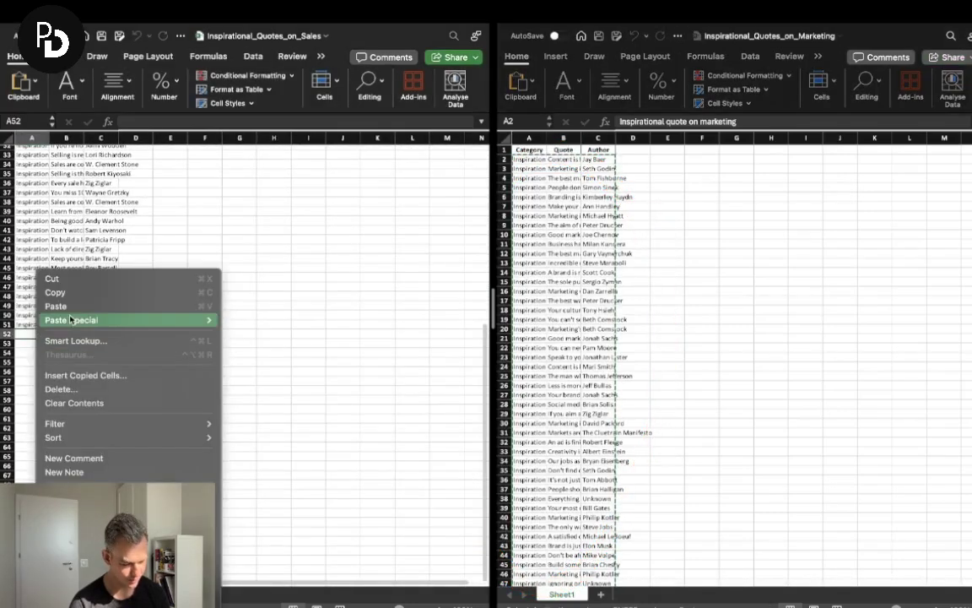
{"action": "mouse_move", "coordinate": [76, 319]}
{"action": "left_click", "coordinate": [238, 320]}
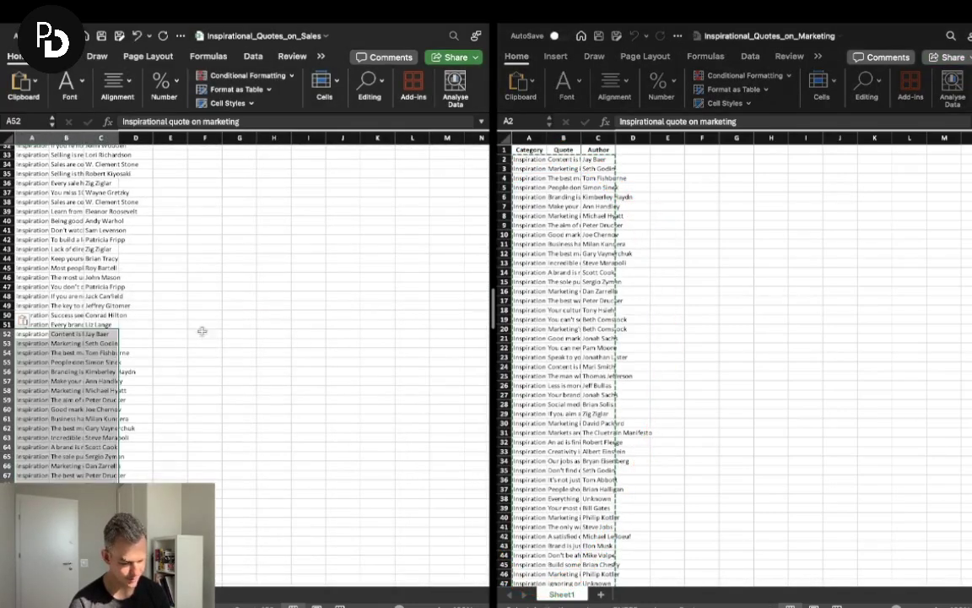
{"action": "left_click", "coordinate": [204, 333]}
{"action": "mouse_move", "coordinate": [523, 17]}
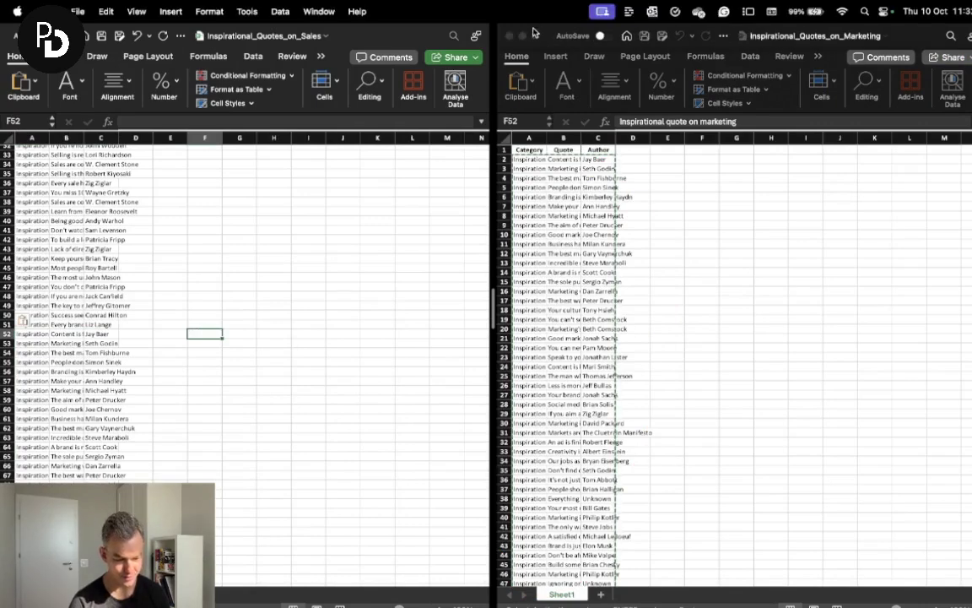
{"action": "left_click", "coordinate": [509, 35]}
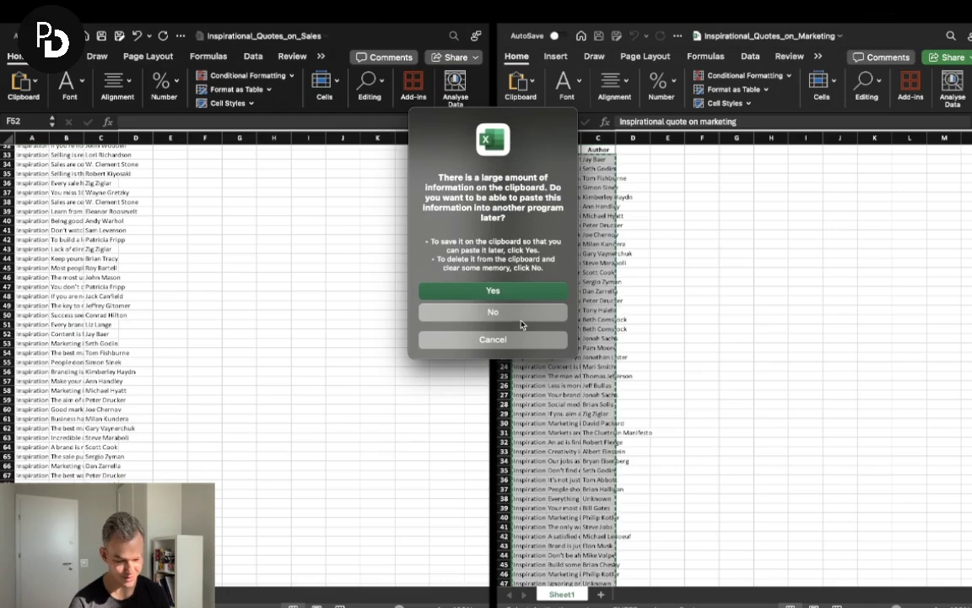
{"action": "left_click", "coordinate": [490, 308]}
{"action": "scroll", "coordinate": [77, 200], "scroll_direction": "down", "scroll_amount": 1}
Widen the Category and Quote columns to fit their text
{"action": "left_click_drag", "start_coordinate": [32, 137], "coordinate": [226, 139]}
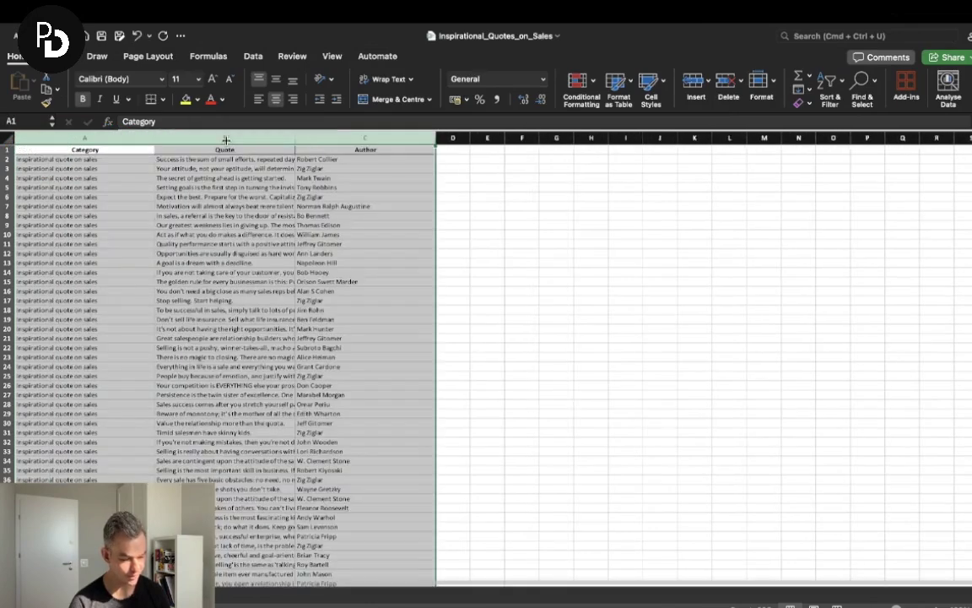
{"action": "left_click", "coordinate": [365, 168]}
{"action": "left_click_drag", "start_coordinate": [366, 168], "coordinate": [506, 140]}
{"action": "double_click", "coordinate": [154, 137]}
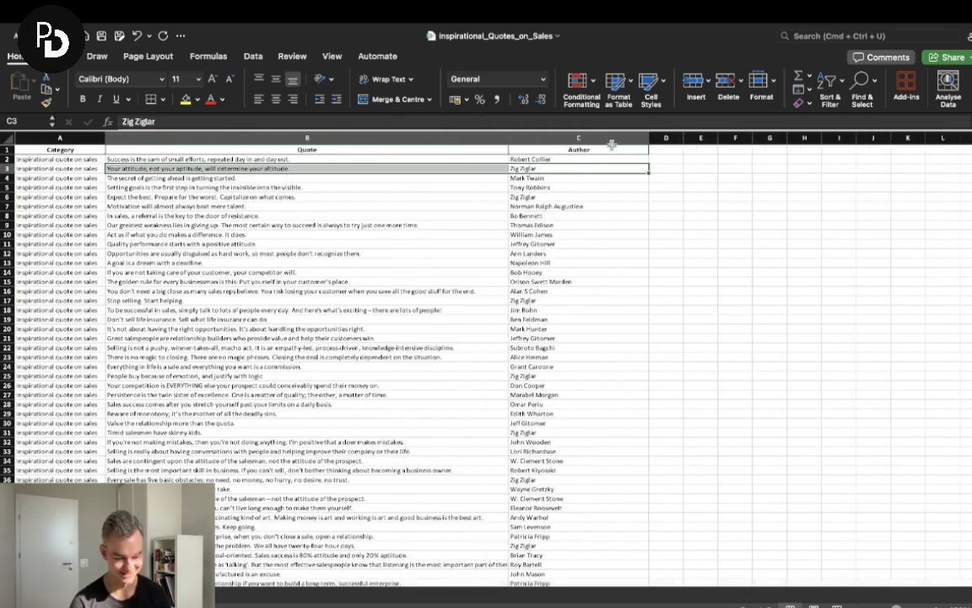
{"action": "left_click_drag", "start_coordinate": [647, 137], "coordinate": [598, 136]}
Confirm the last row holds a marketing quote and return to the ChatGPT browser window
{"action": "scroll", "coordinate": [297, 250], "scroll_direction": "down", "scroll_amount": 4}
{"action": "scroll", "coordinate": [297, 250], "scroll_direction": "down", "scroll_amount": 20}
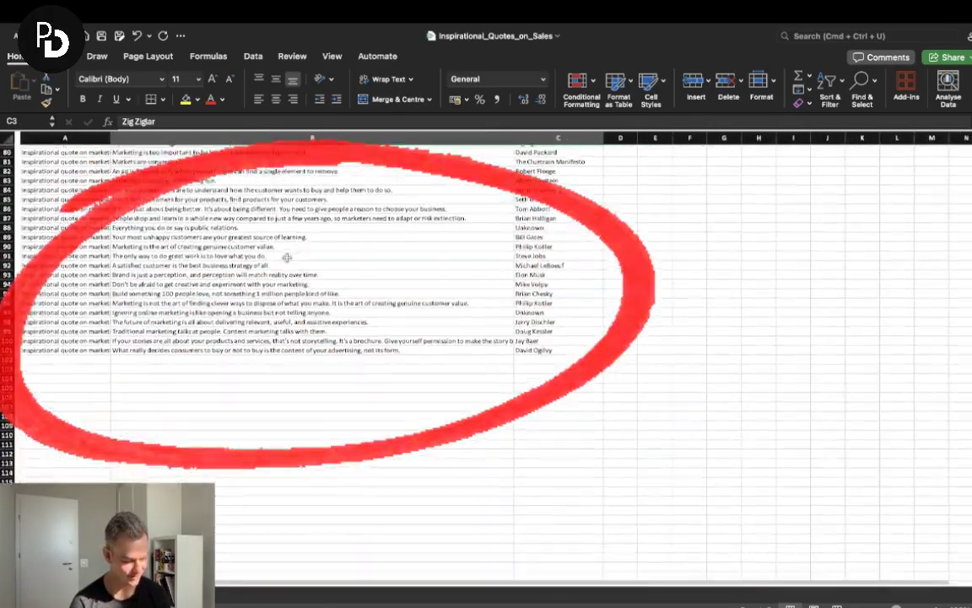
{"action": "left_click", "coordinate": [25, 350]}
{"action": "scroll", "coordinate": [175, 273], "scroll_direction": "up", "scroll_amount": 20}
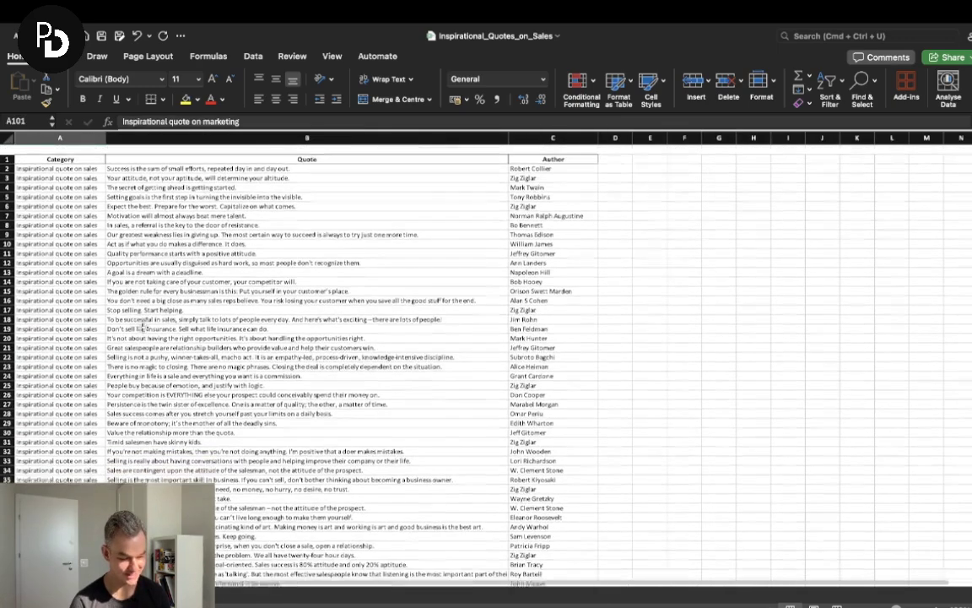
{"action": "scroll", "coordinate": [175, 274], "scroll_direction": "down", "scroll_amount": 1}
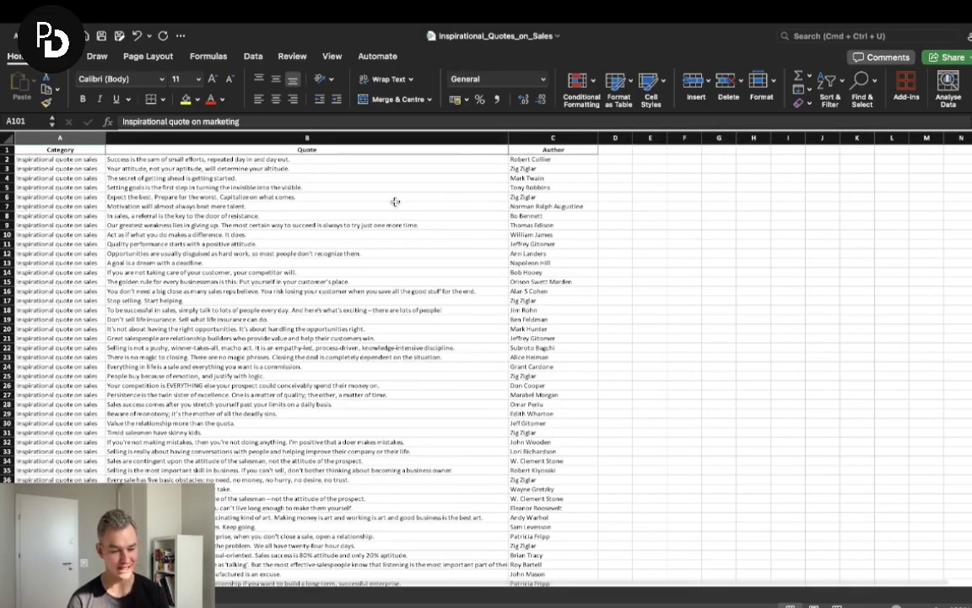
{"action": "key", "text": "ctrl+Left"}
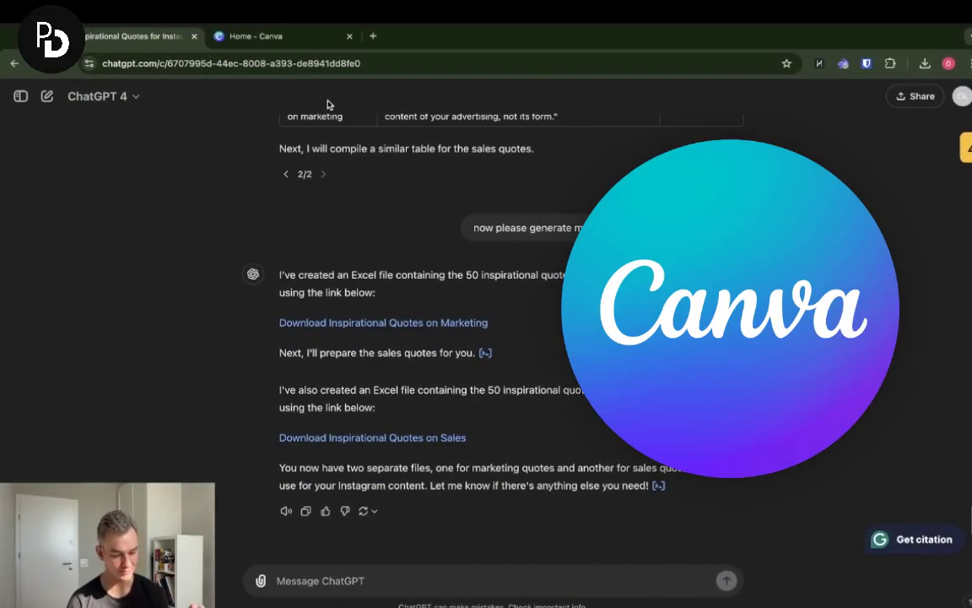
From Canva's home page, create an Instagram Post (Square) design under Social media
{"action": "left_click", "coordinate": [252, 34]}
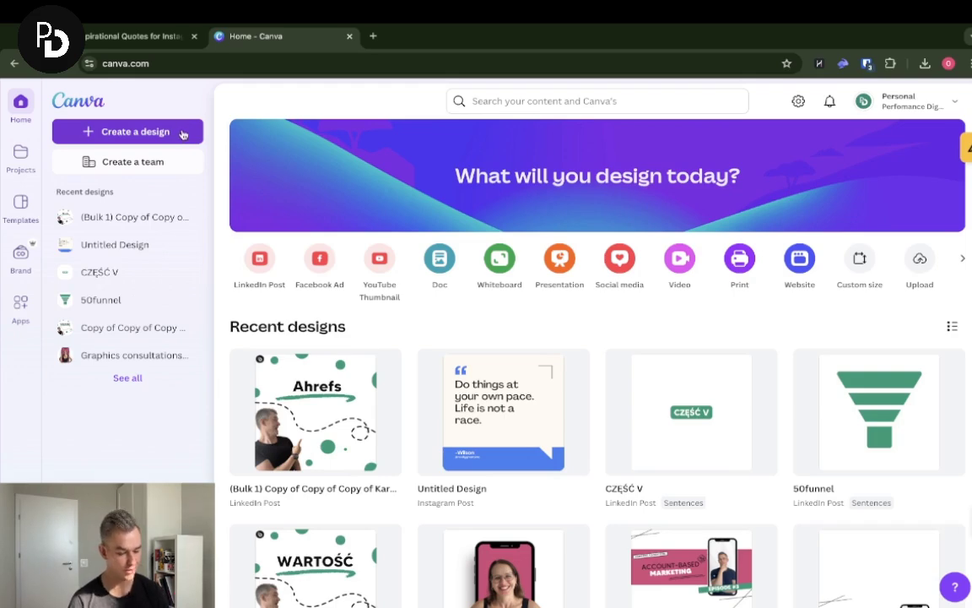
{"action": "left_click", "coordinate": [182, 132]}
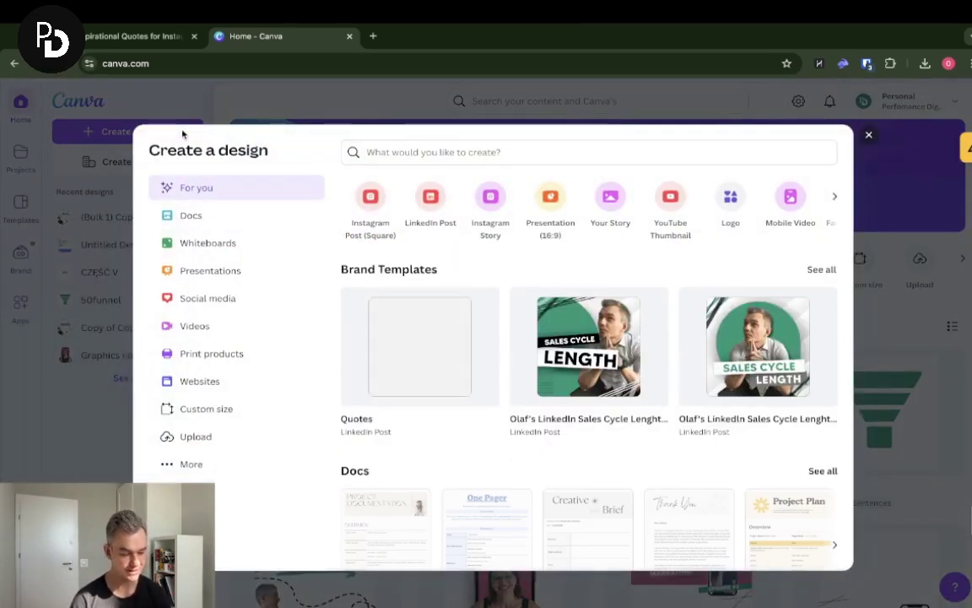
{"action": "left_click", "coordinate": [223, 308]}
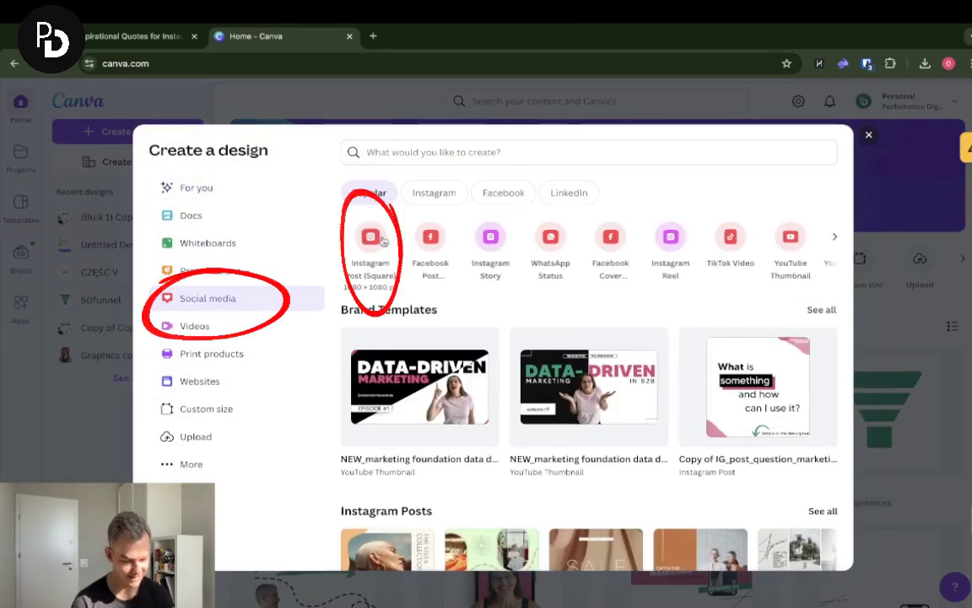
{"action": "left_click", "coordinate": [371, 238]}
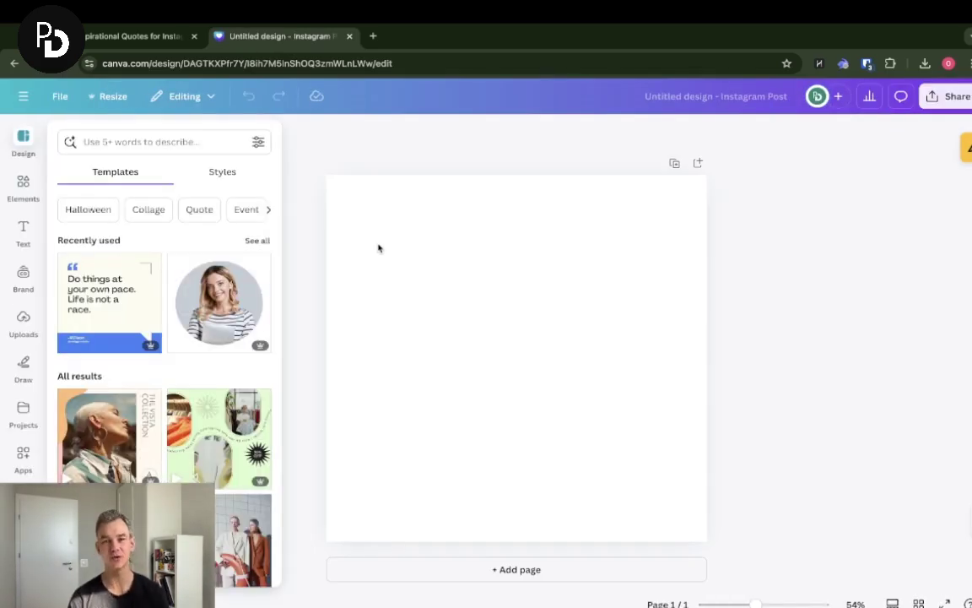
Apply the 'Do things at your own pace' template found by searching 'quote'
{"action": "left_click", "coordinate": [179, 140]}
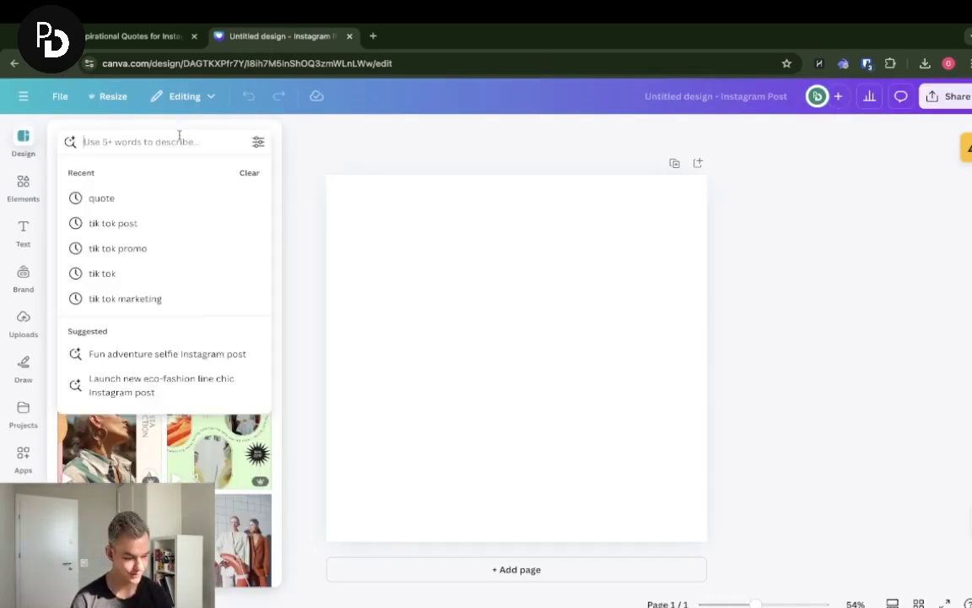
{"action": "type", "text": "quote"}
{"action": "key", "text": "Return"}
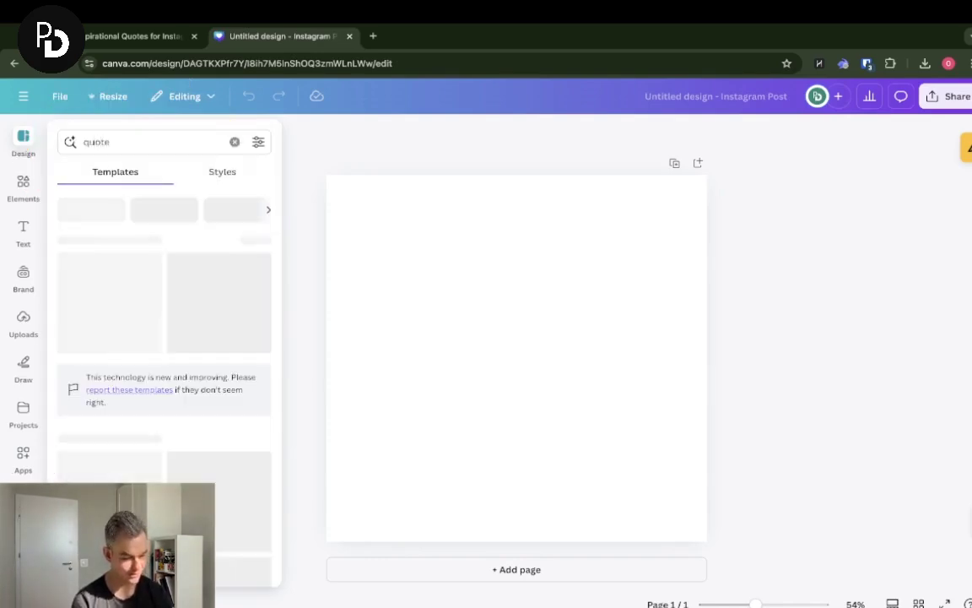
{"action": "left_click", "coordinate": [241, 280]}
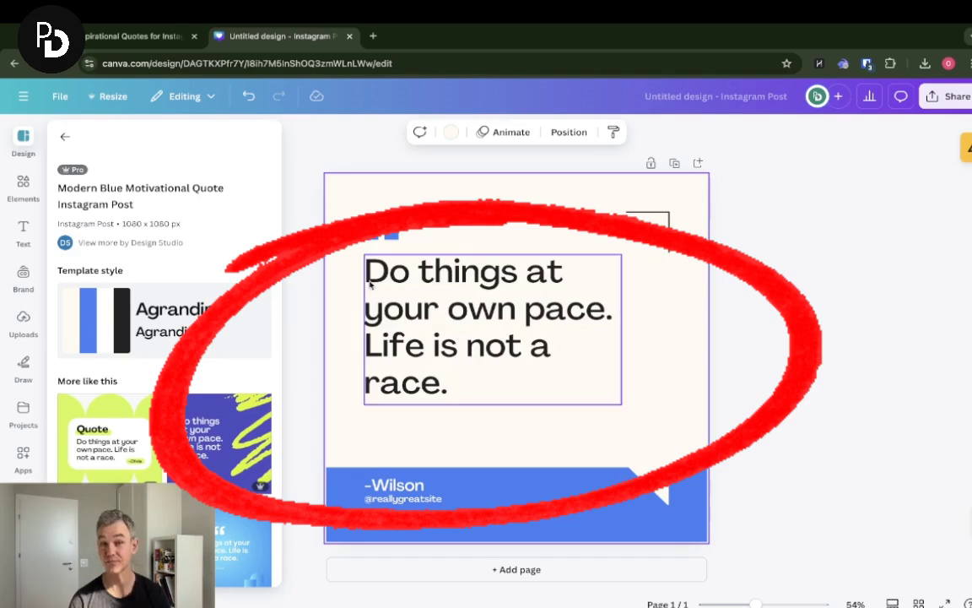
Recolour the quote-mark graphic and the bottom band to the brand green
{"action": "left_click", "coordinate": [376, 221]}
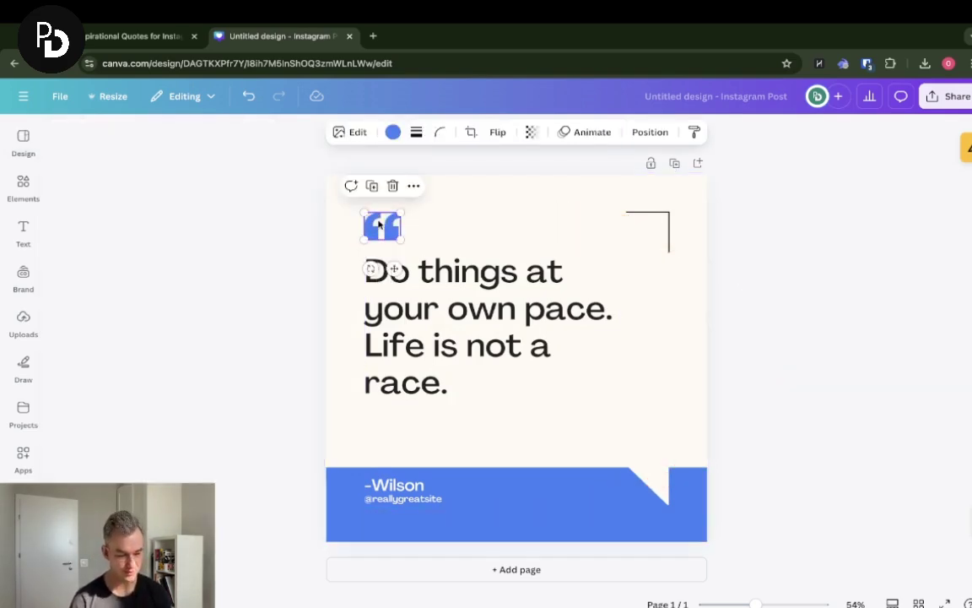
{"action": "left_click", "coordinate": [393, 132]}
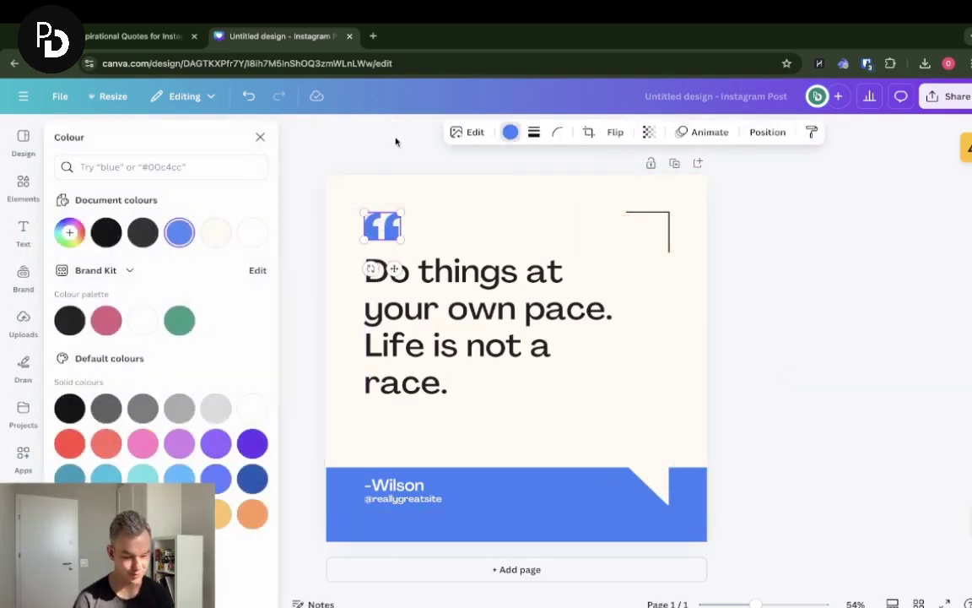
{"action": "left_click", "coordinate": [182, 320]}
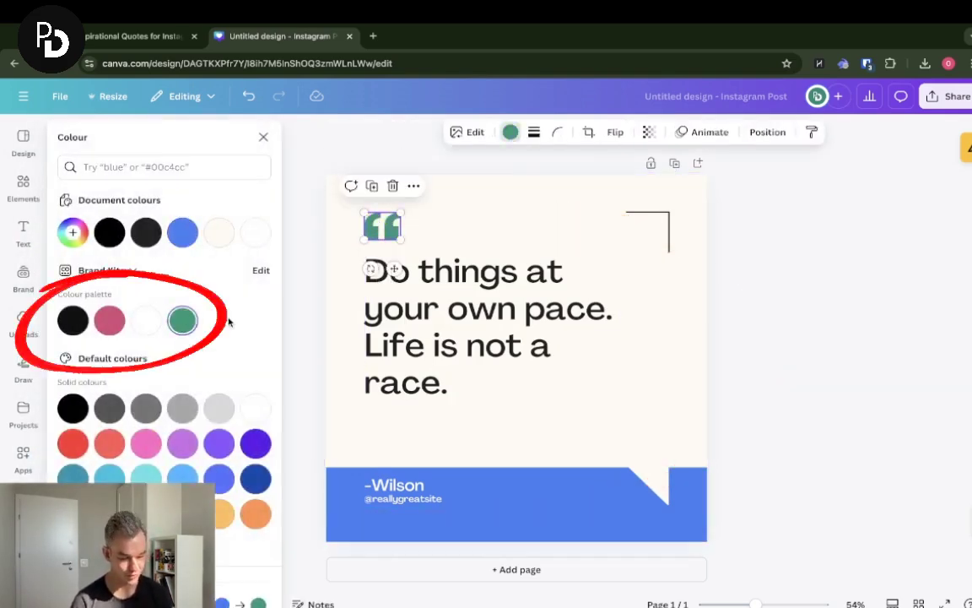
{"action": "left_click", "coordinate": [498, 496]}
{"action": "left_click", "coordinate": [236, 131]}
{"action": "left_click", "coordinate": [180, 354]}
{"action": "left_click", "coordinate": [424, 308]}
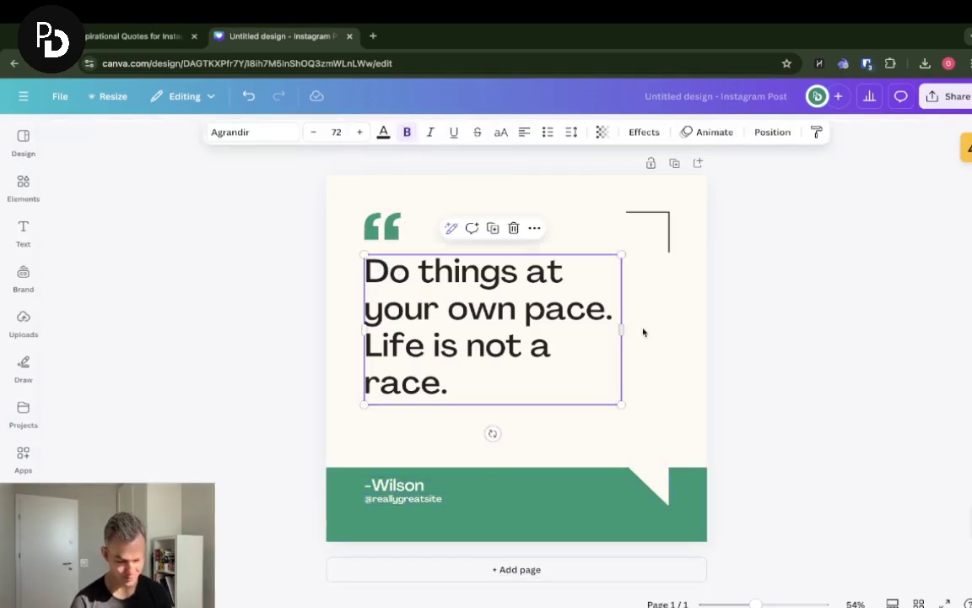
{"action": "left_click", "coordinate": [663, 326]}
{"action": "left_click_drag", "start_coordinate": [445, 98], "coordinate": [494, 150]}
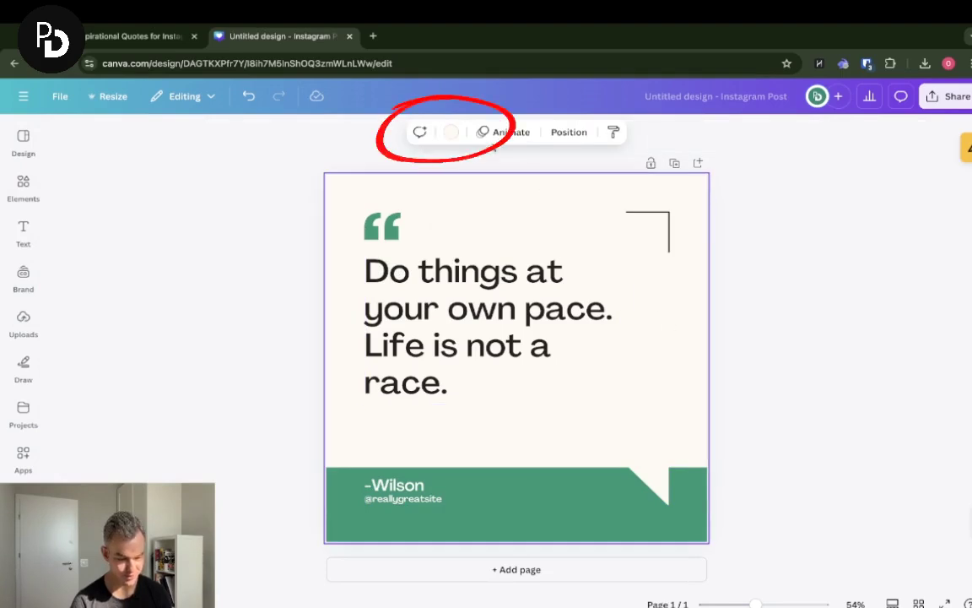
Make the page background white
{"action": "left_click", "coordinate": [451, 135]}
{"action": "left_click", "coordinate": [254, 232]}
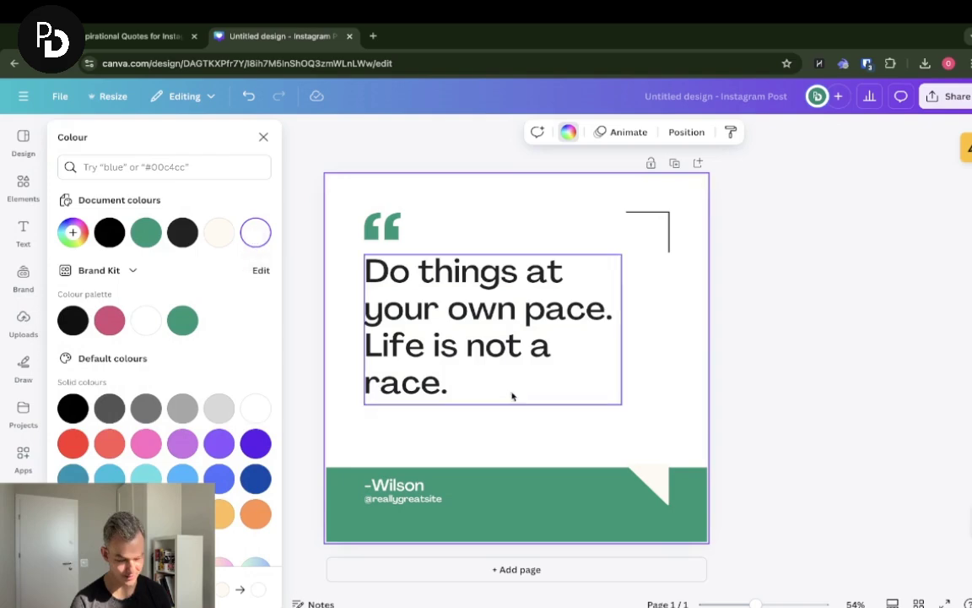
{"action": "left_click", "coordinate": [432, 321]}
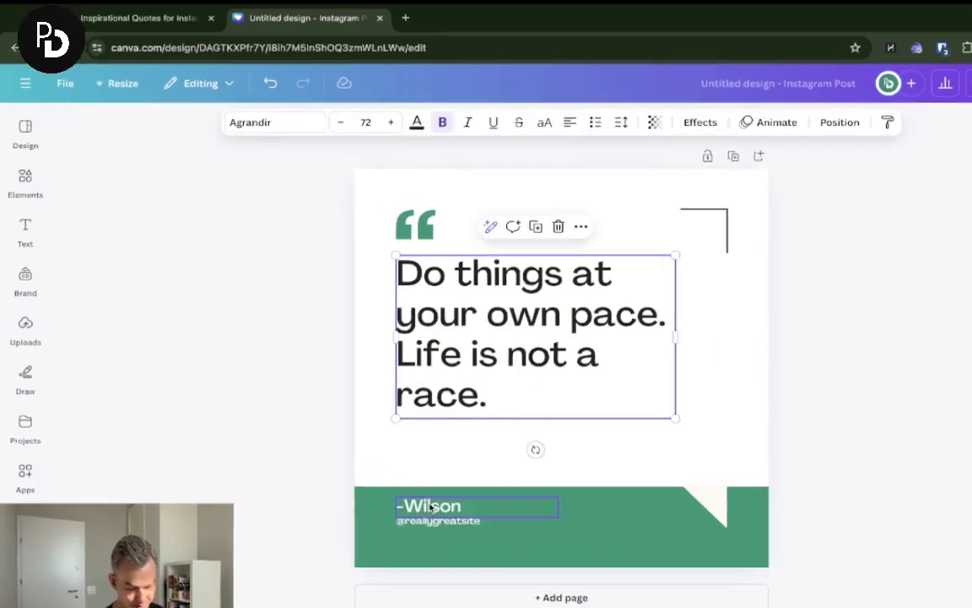
{"action": "left_click", "coordinate": [397, 485]}
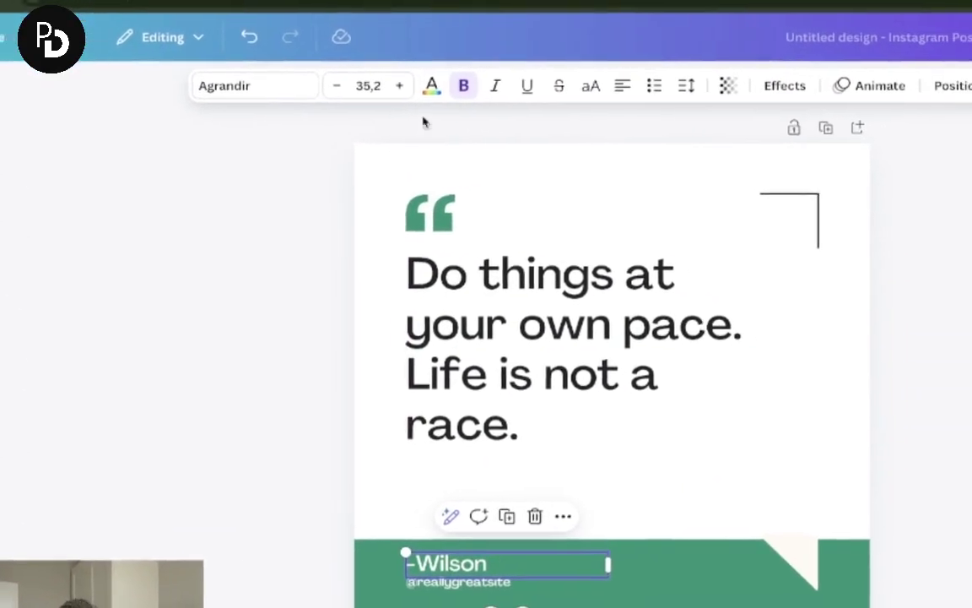
{"action": "left_click", "coordinate": [487, 90]}
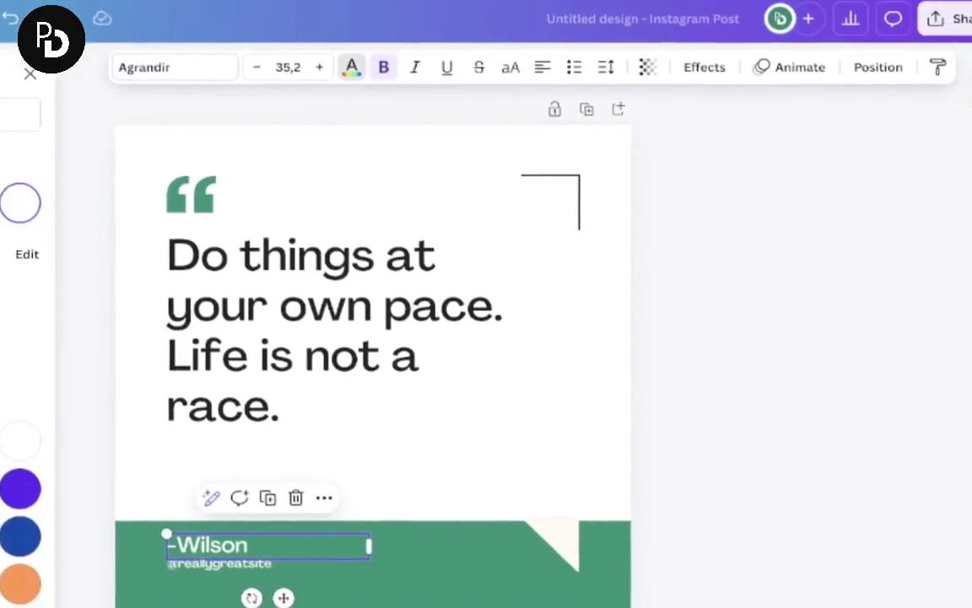
{"action": "left_click", "coordinate": [2, 488]}
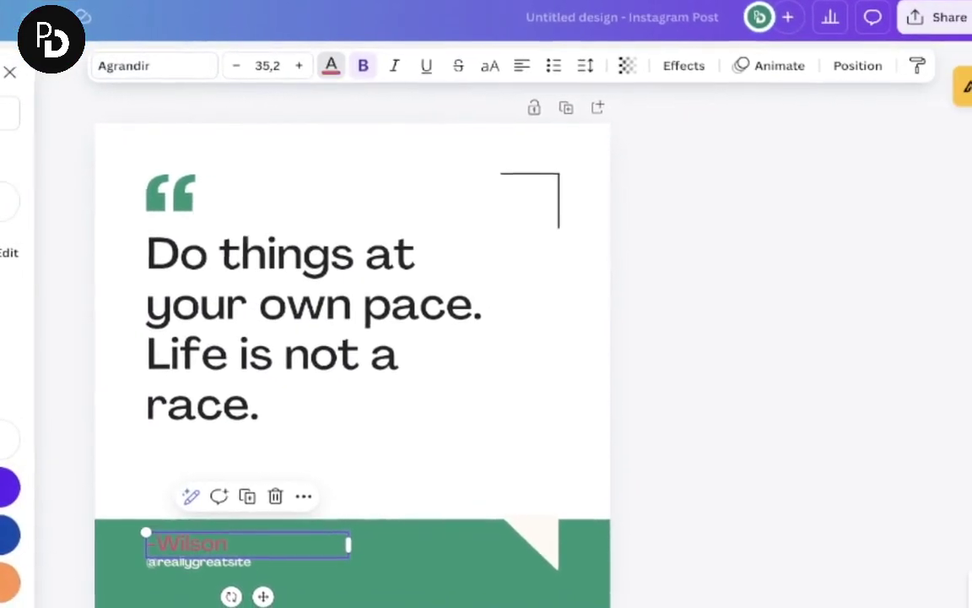
{"action": "left_click", "coordinate": [229, 563]}
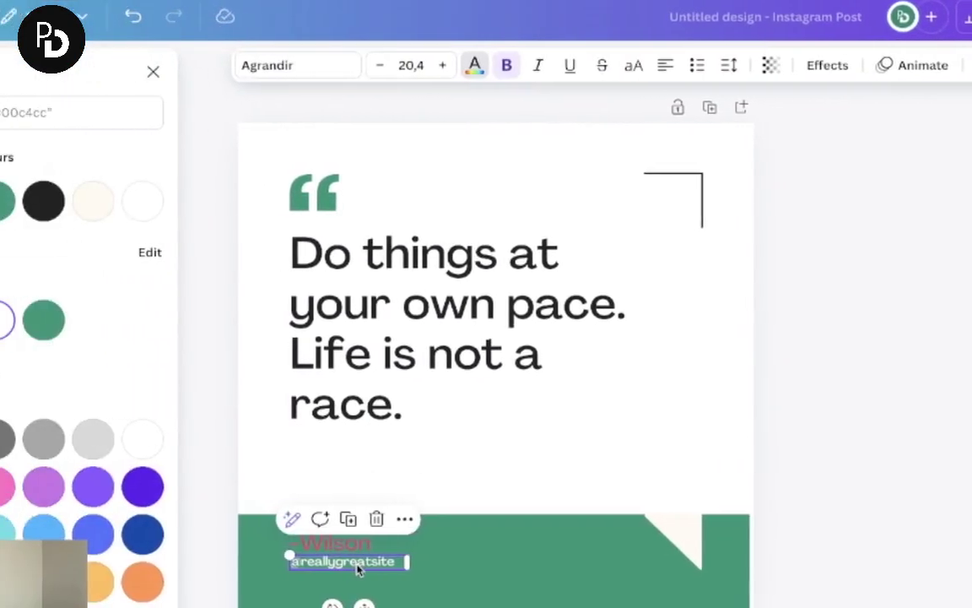
{"action": "key", "text": "Delete"}
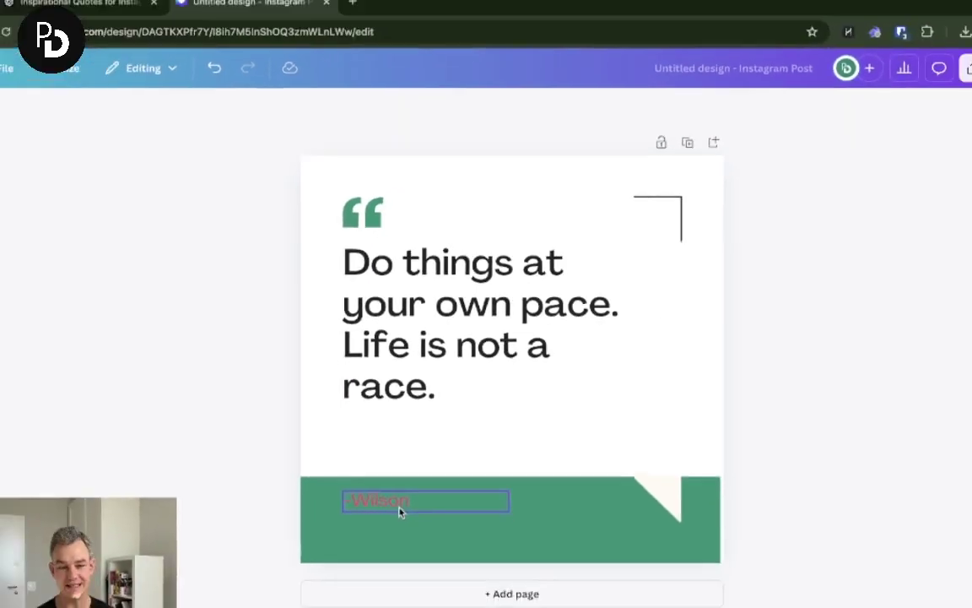
{"action": "left_click", "coordinate": [398, 502]}
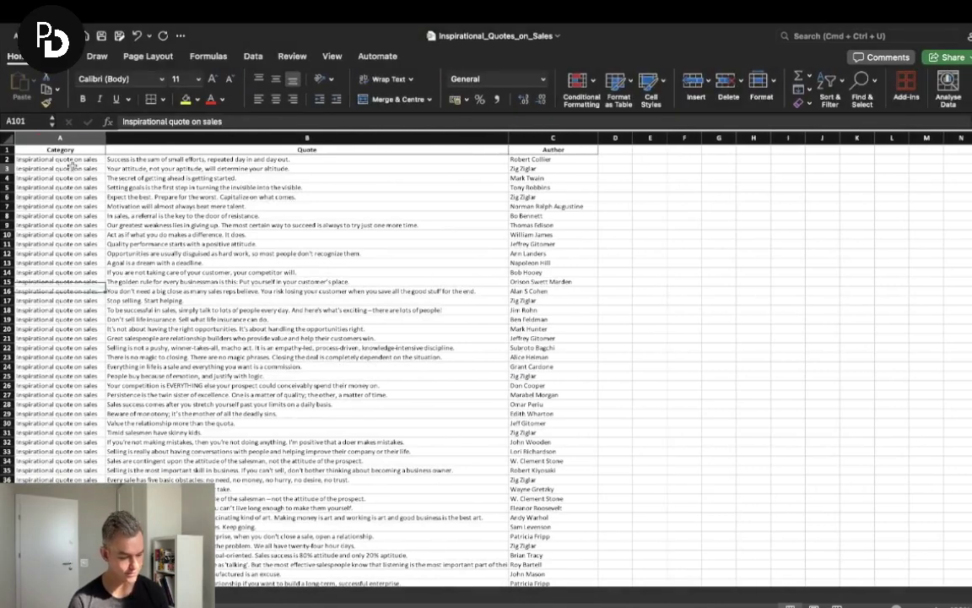
Check the Category value in cell A3 of the sales sheet
{"action": "left_click", "coordinate": [71, 166]}
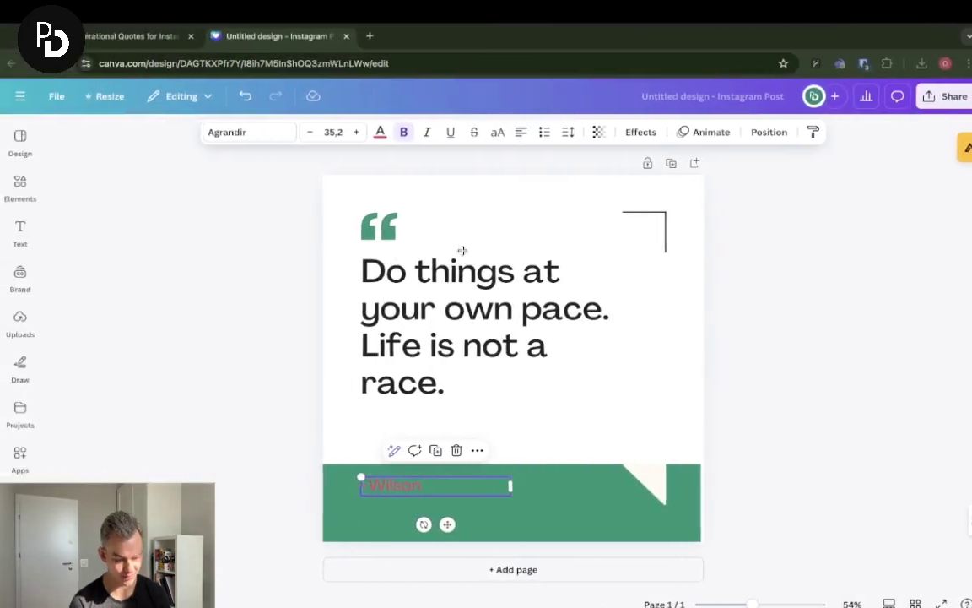
Move a text box to the page top as the 'Inspirational quote on sales' title, widened to one line
{"action": "left_click", "coordinate": [534, 235]}
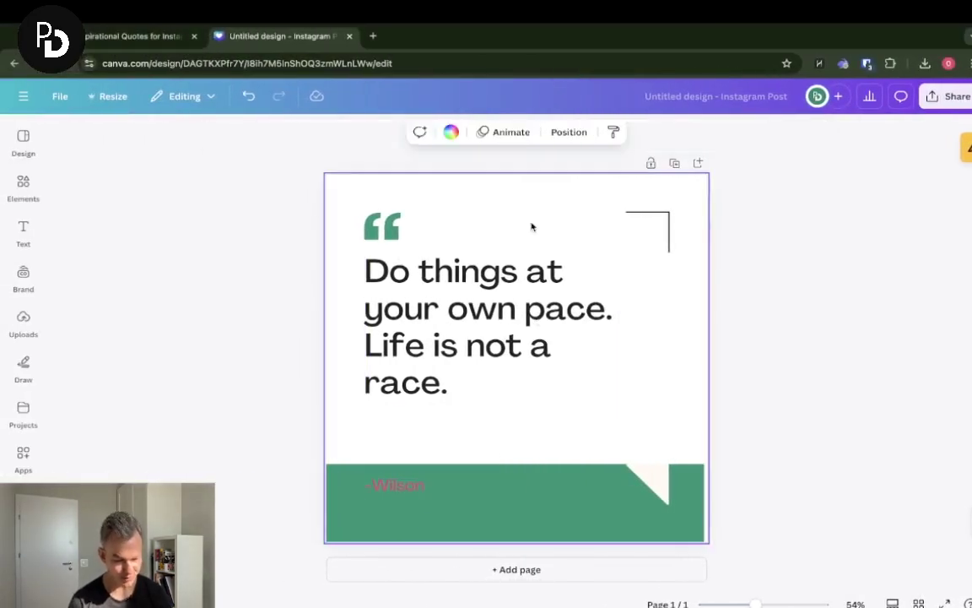
{"action": "left_click", "coordinate": [423, 487]}
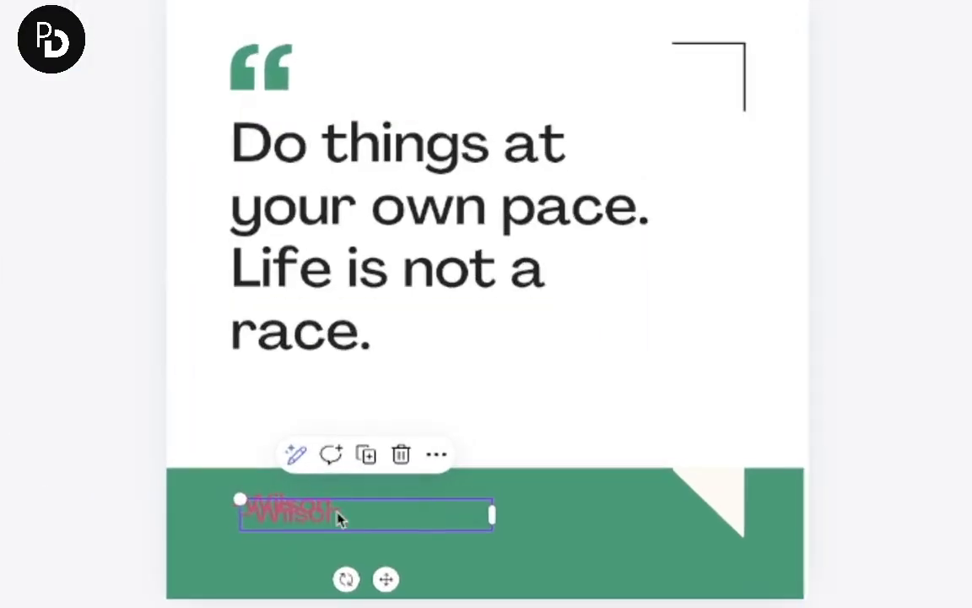
{"action": "left_click_drag", "start_coordinate": [338, 519], "coordinate": [456, 33]}
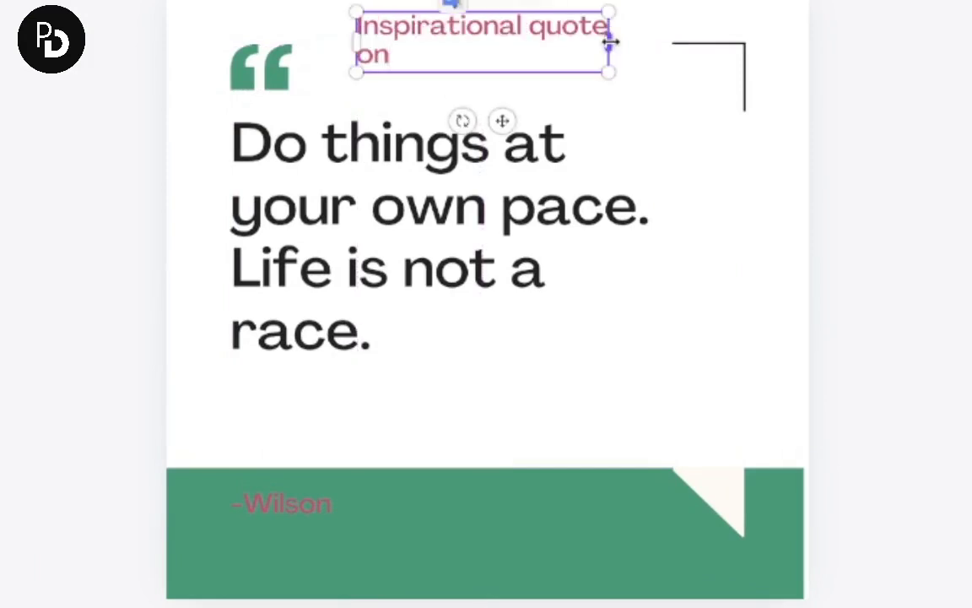
{"action": "left_click_drag", "start_coordinate": [609, 40], "coordinate": [749, 28]}
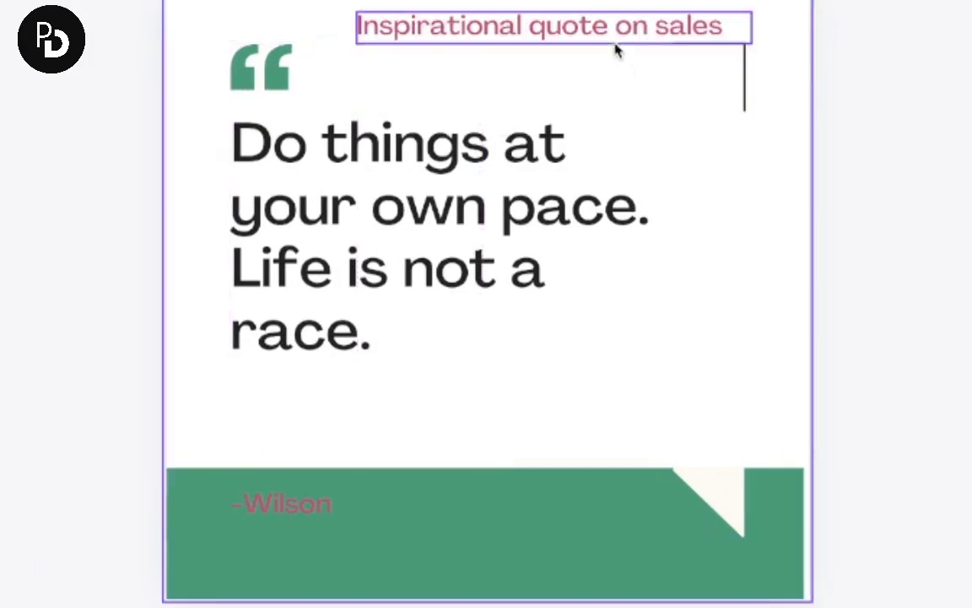
{"action": "left_click_drag", "start_coordinate": [616, 38], "coordinate": [570, 26]}
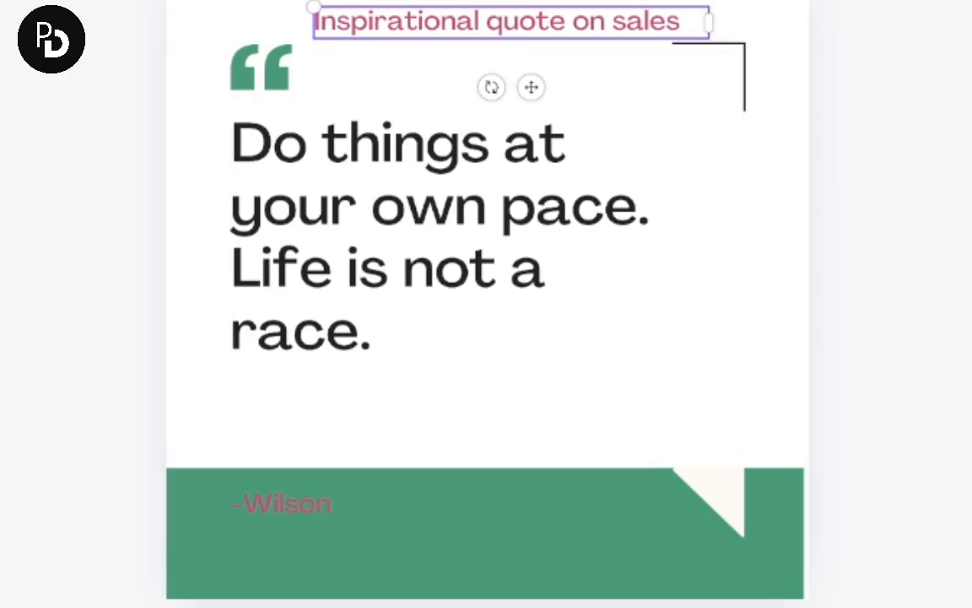
{"action": "left_click", "coordinate": [540, 37]}
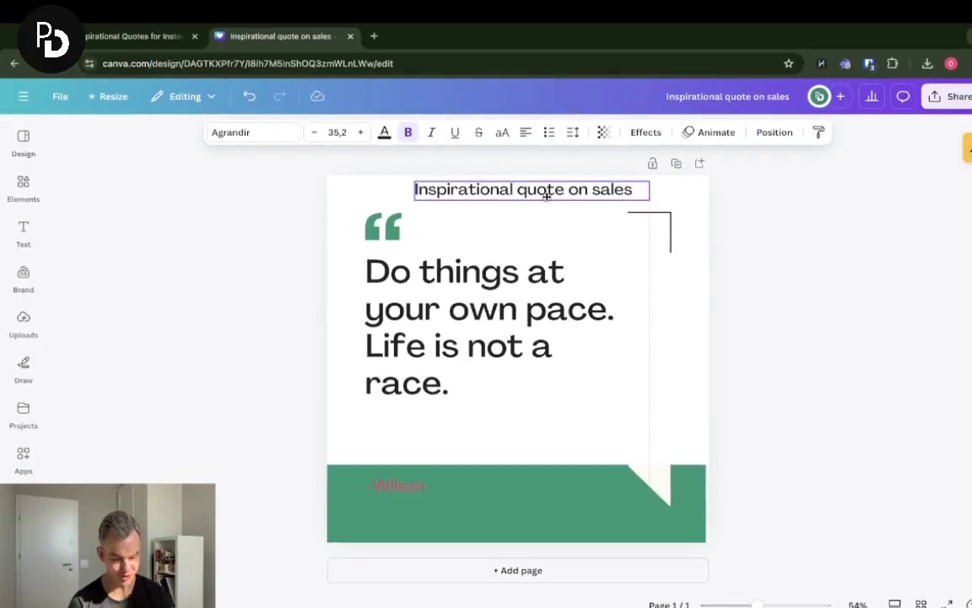
{"action": "left_click_drag", "start_coordinate": [547, 196], "coordinate": [486, 199]}
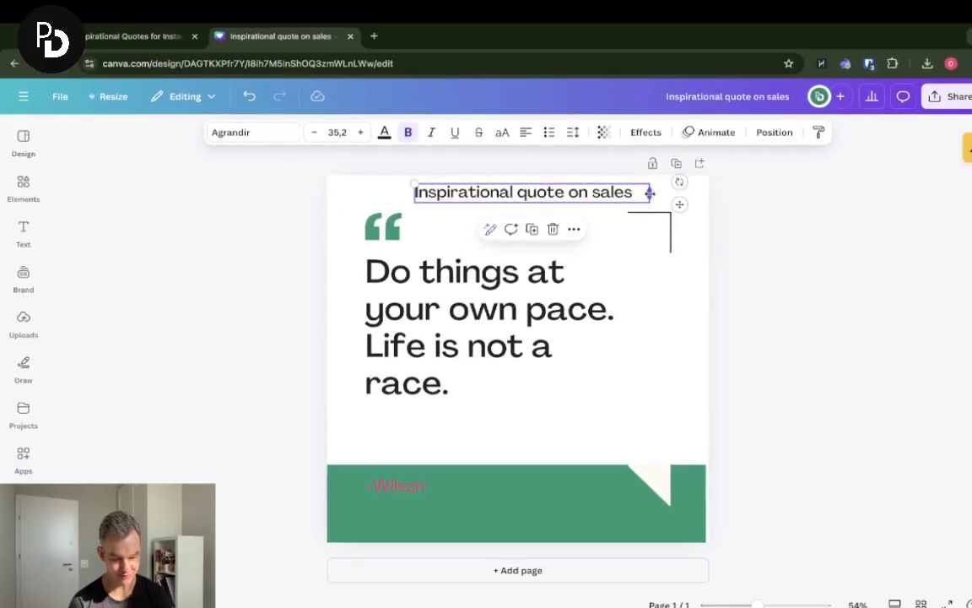
{"action": "left_click_drag", "start_coordinate": [650, 192], "coordinate": [670, 192]}
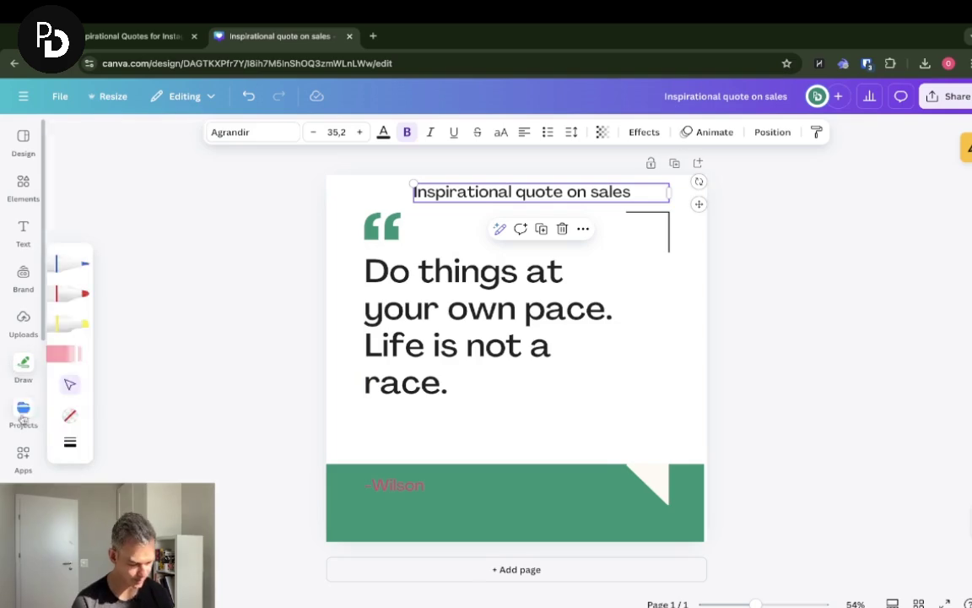
Open the Bulk create app and upload Inspirational_Quotes_on_Sales.xlsx as its data source
{"action": "mouse_move", "coordinate": [28, 460]}
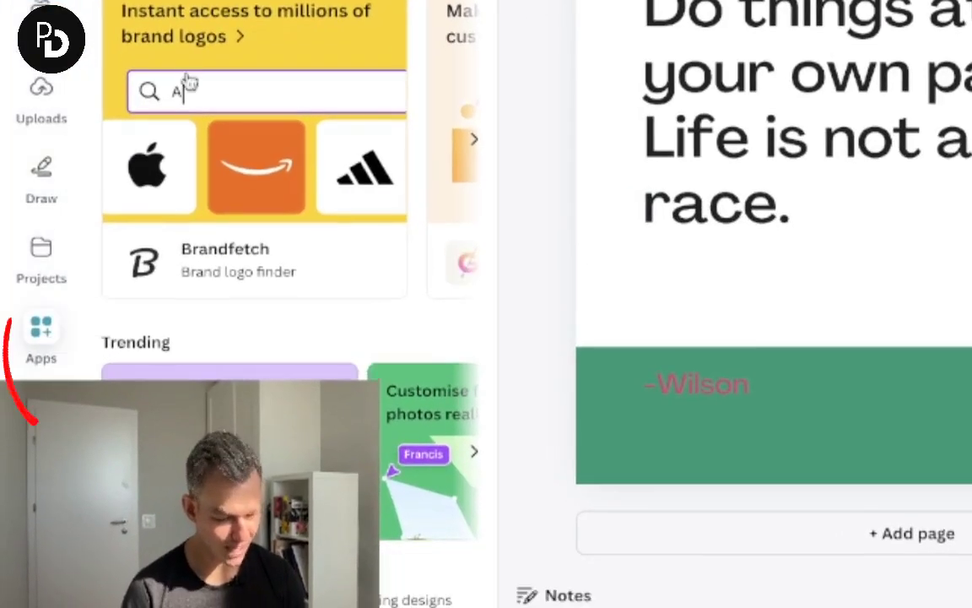
{"action": "type", "text": "bulk"}
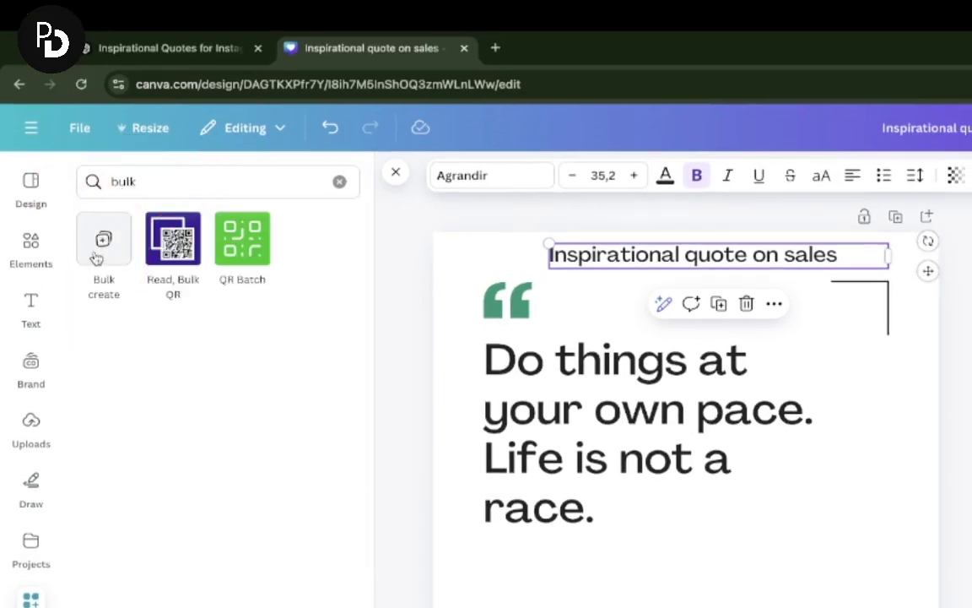
{"action": "left_click", "coordinate": [96, 256]}
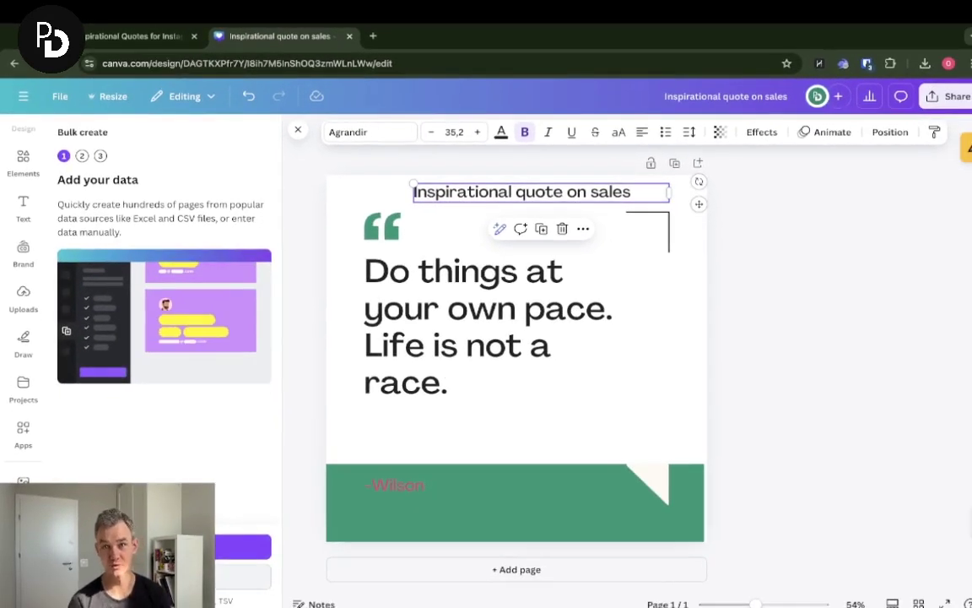
{"action": "left_click", "coordinate": [243, 547]}
{"action": "left_click", "coordinate": [392, 176]}
{"action": "key", "text": "Return"}
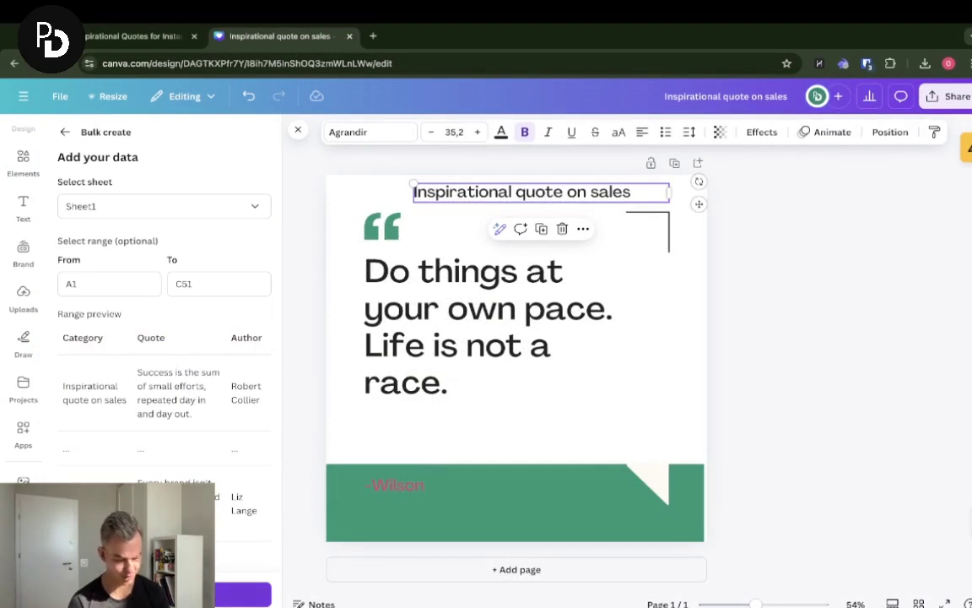
{"action": "left_click", "coordinate": [243, 595]}
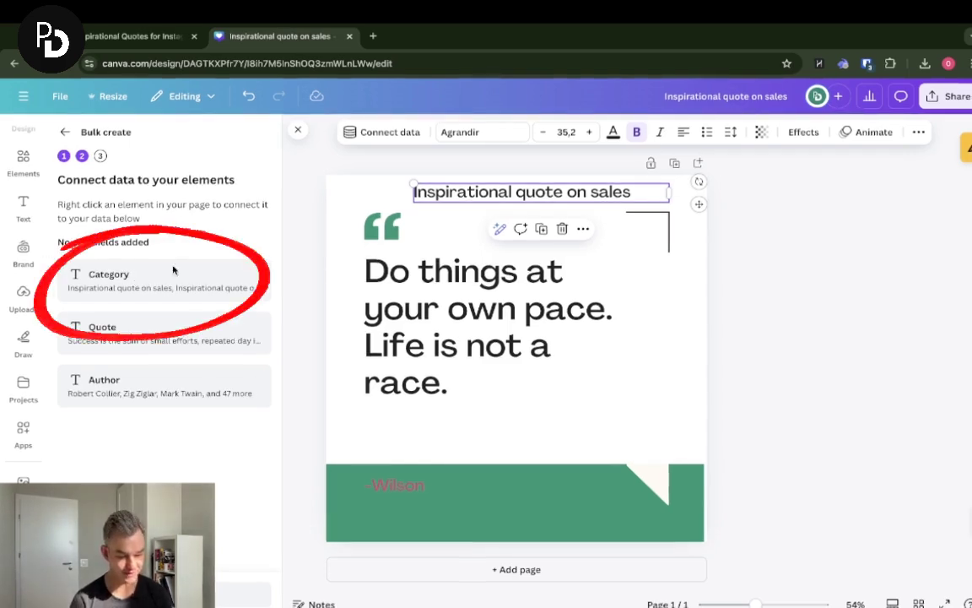
Connect the title text to the Category field and set the quote font size to 42
{"action": "left_click", "coordinate": [405, 135]}
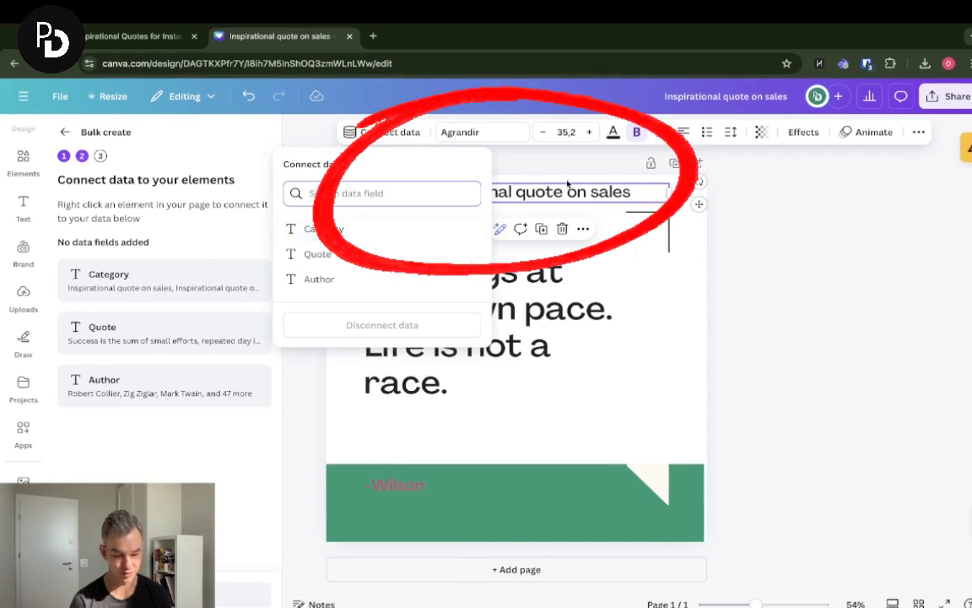
{"action": "left_click", "coordinate": [438, 226]}
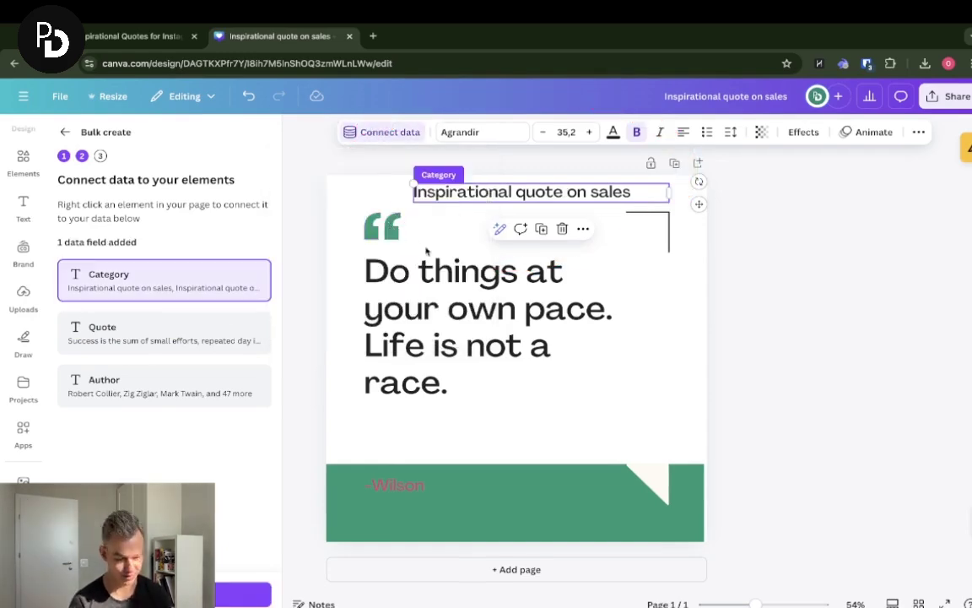
{"action": "left_click", "coordinate": [445, 268]}
{"action": "double_click", "coordinate": [449, 336]}
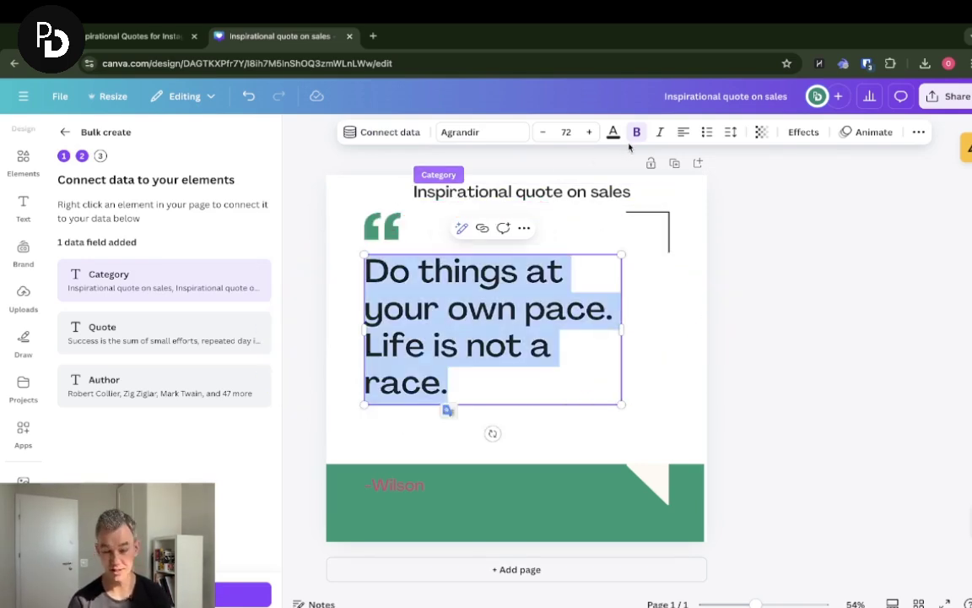
{"action": "left_click", "coordinate": [568, 133]}
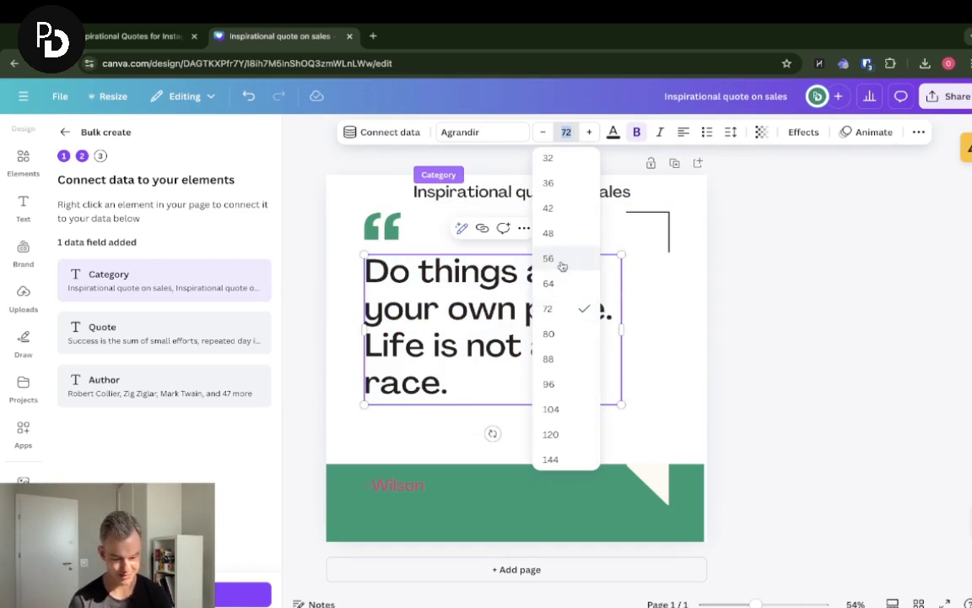
{"action": "left_click", "coordinate": [565, 208]}
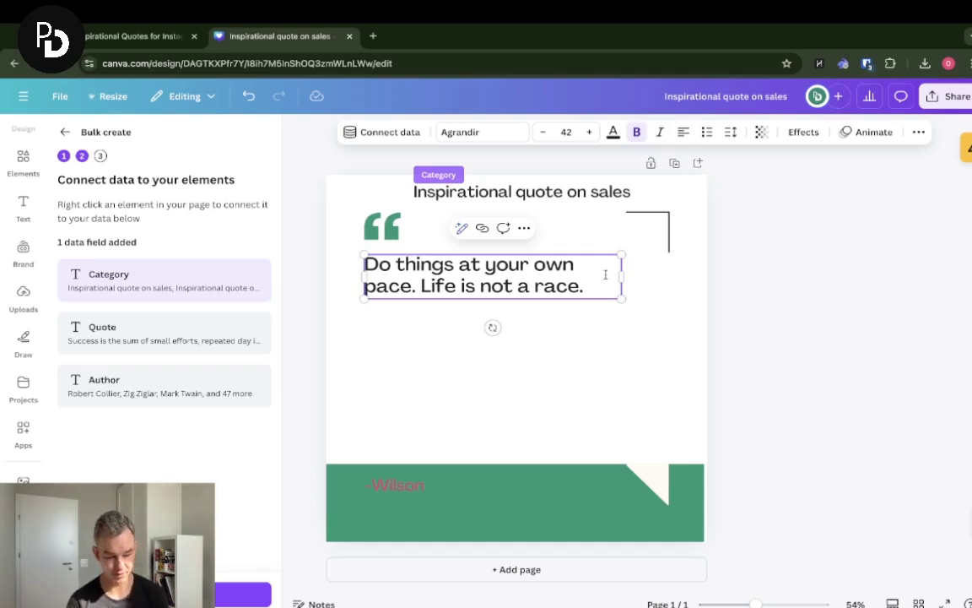
Connect the quote text to the Quote field and the Wilson text to Author
{"action": "left_click", "coordinate": [393, 133]}
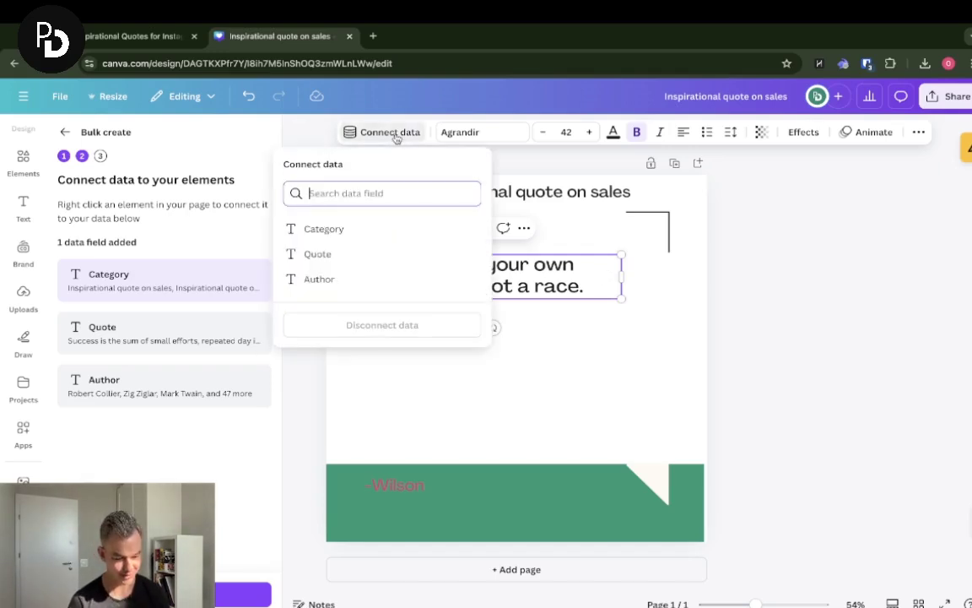
{"action": "left_click", "coordinate": [324, 257]}
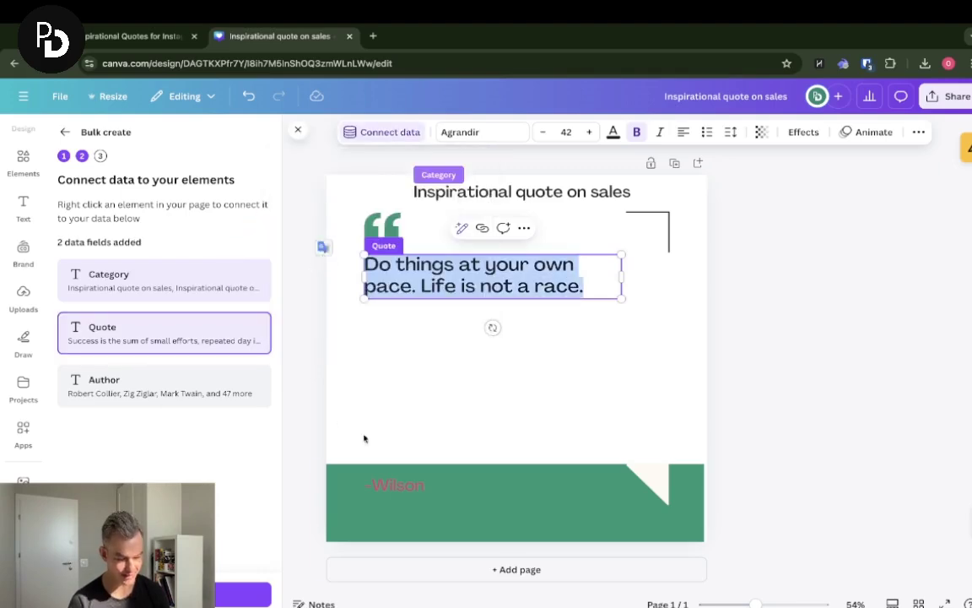
{"action": "left_click", "coordinate": [384, 490]}
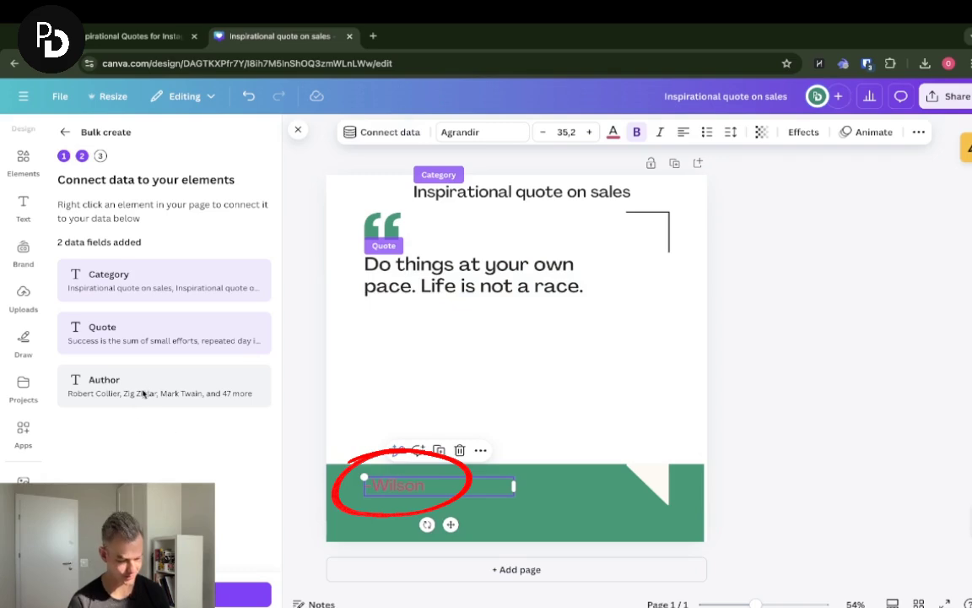
{"action": "left_click", "coordinate": [412, 136]}
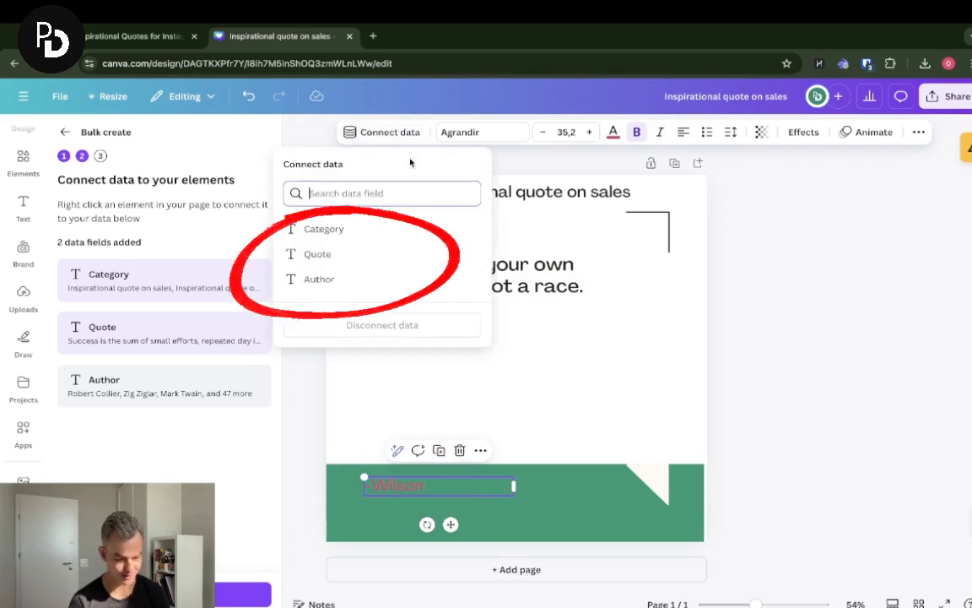
{"action": "left_click", "coordinate": [336, 282]}
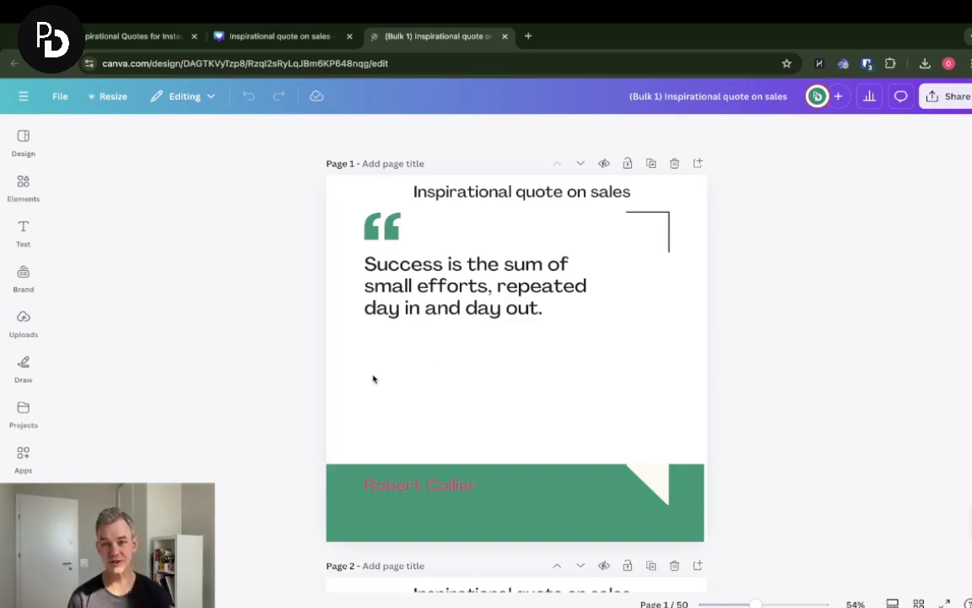
Scroll through the generated 50-page design, checking each page's sales quote and author
{"action": "scroll", "coordinate": [540, 343], "scroll_direction": "down", "scroll_amount": 20}
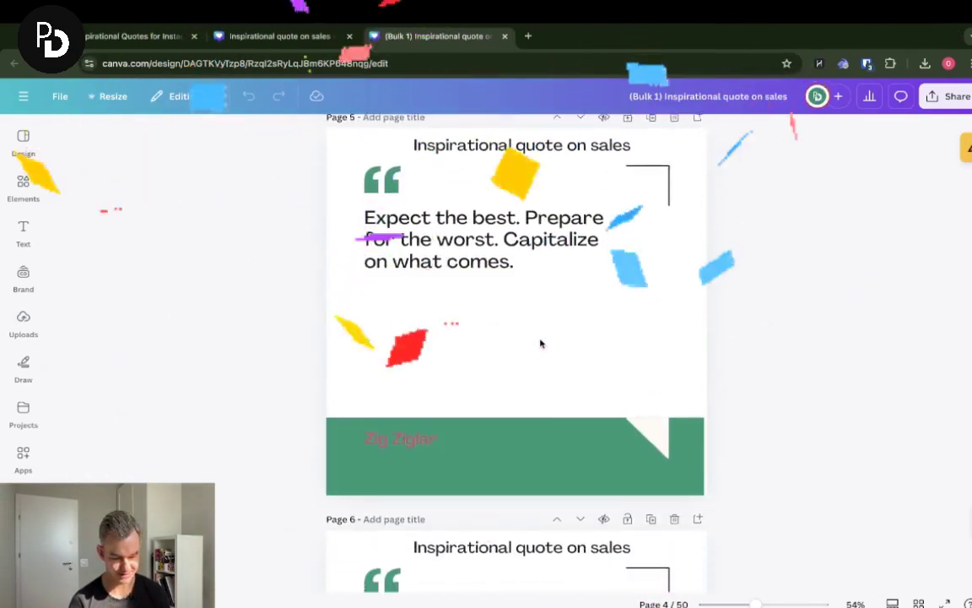
{"action": "scroll", "coordinate": [541, 343], "scroll_direction": "down", "scroll_amount": 5}
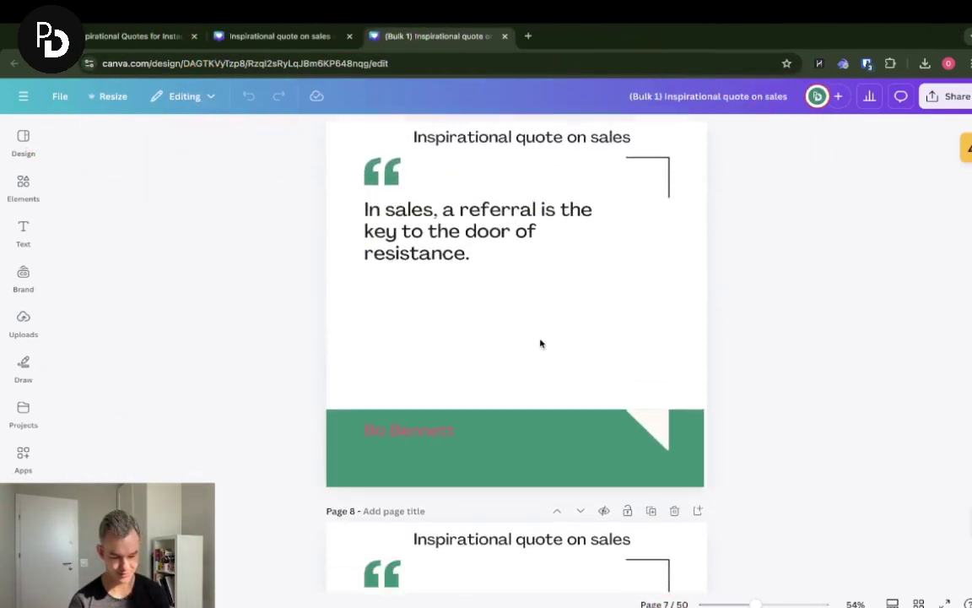
{"action": "scroll", "coordinate": [541, 338], "scroll_direction": "up", "scroll_amount": 3}
{"action": "scroll", "coordinate": [514, 310], "scroll_direction": "down", "scroll_amount": 20}
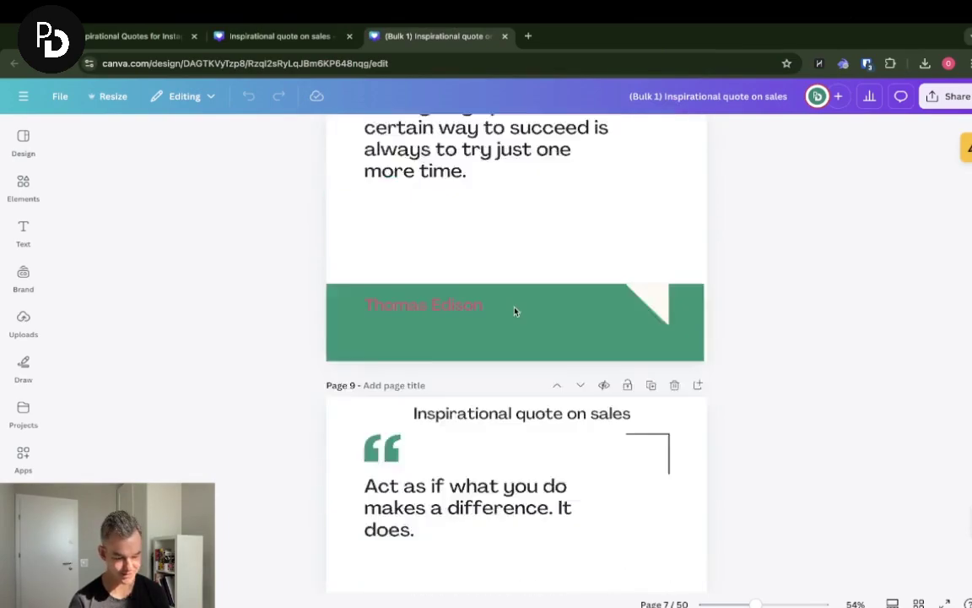
{"action": "scroll", "coordinate": [514, 310], "scroll_direction": "down", "scroll_amount": 20}
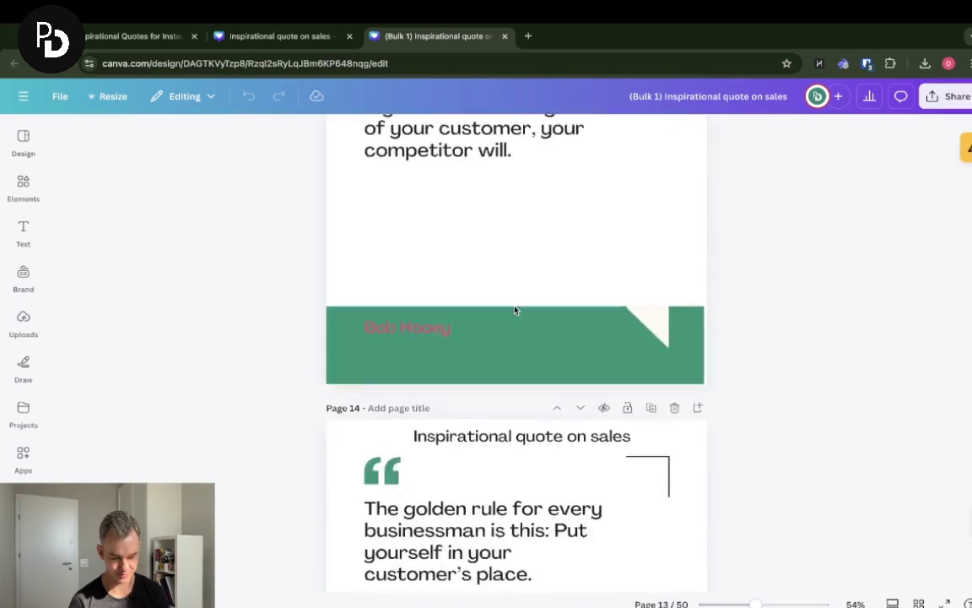
{"action": "scroll", "coordinate": [515, 310], "scroll_direction": "down", "scroll_amount": 20}
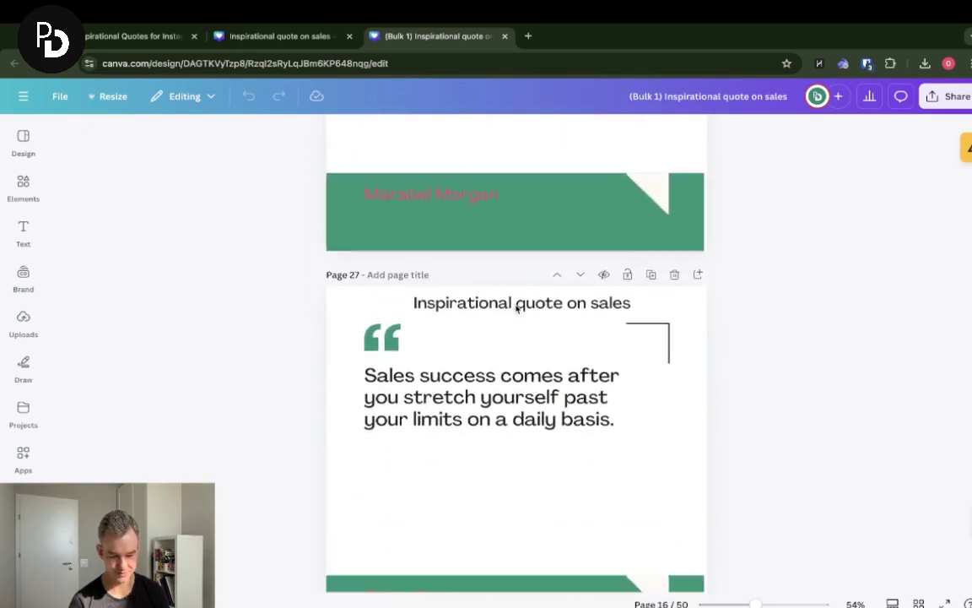
{"action": "scroll", "coordinate": [515, 309], "scroll_direction": "up", "scroll_amount": 2}
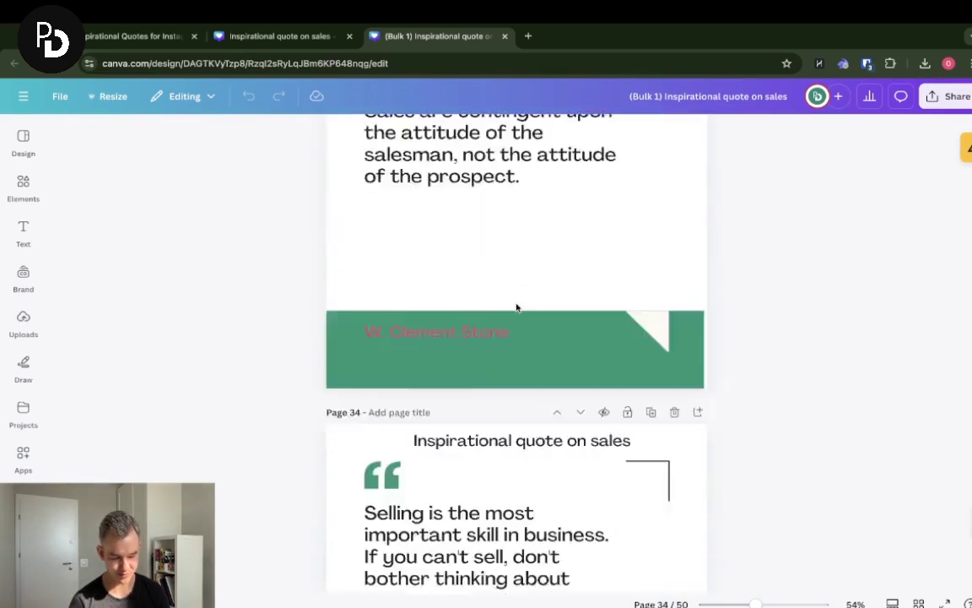
{"action": "scroll", "coordinate": [510, 331], "scroll_direction": "down", "scroll_amount": 3}
Select the quote text on page 34 to inspect it, then keep reviewing the pages
{"action": "left_click", "coordinate": [541, 394]}
{"action": "left_click_drag", "start_coordinate": [590, 414], "coordinate": [559, 422]}
{"action": "scroll", "coordinate": [562, 425], "scroll_direction": "down", "scroll_amount": 5}
{"action": "scroll", "coordinate": [561, 425], "scroll_direction": "up", "scroll_amount": 15}
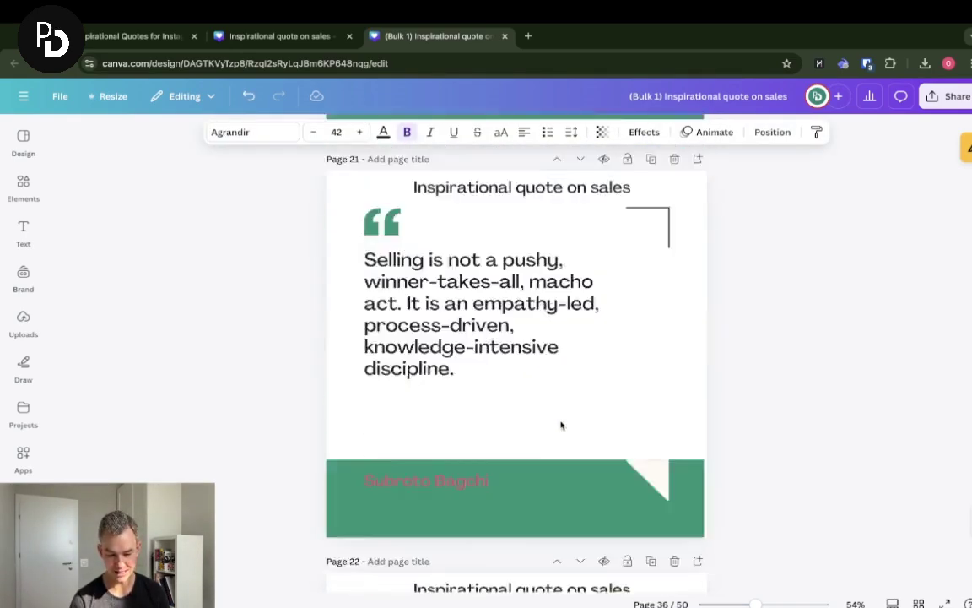
{"action": "scroll", "coordinate": [561, 425], "scroll_direction": "down", "scroll_amount": 3}
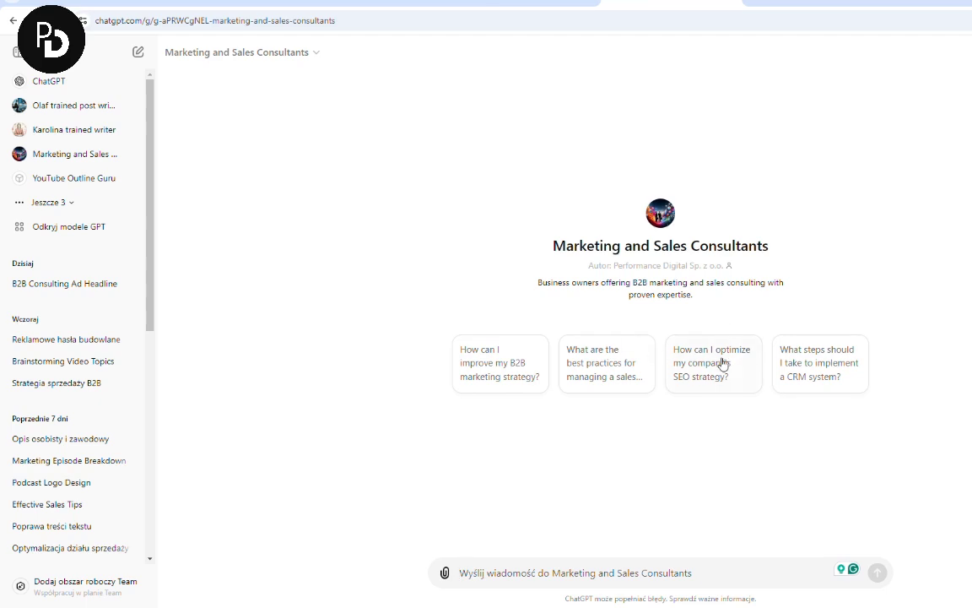
Send the suggestion 'What are the best practices for managing a sales team?' to the Marketing and Sales Consultants GPT
{"action": "left_click", "coordinate": [637, 384]}
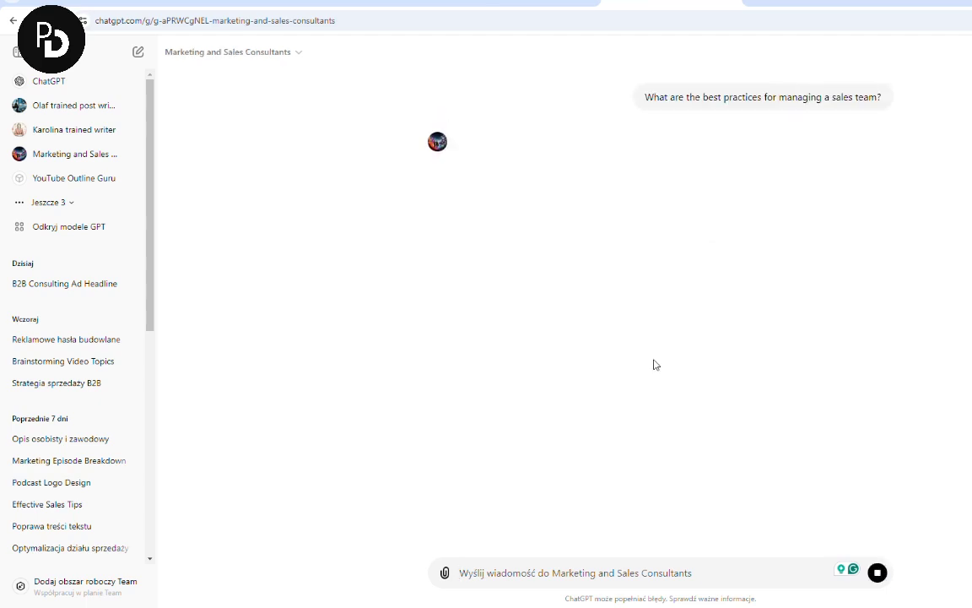